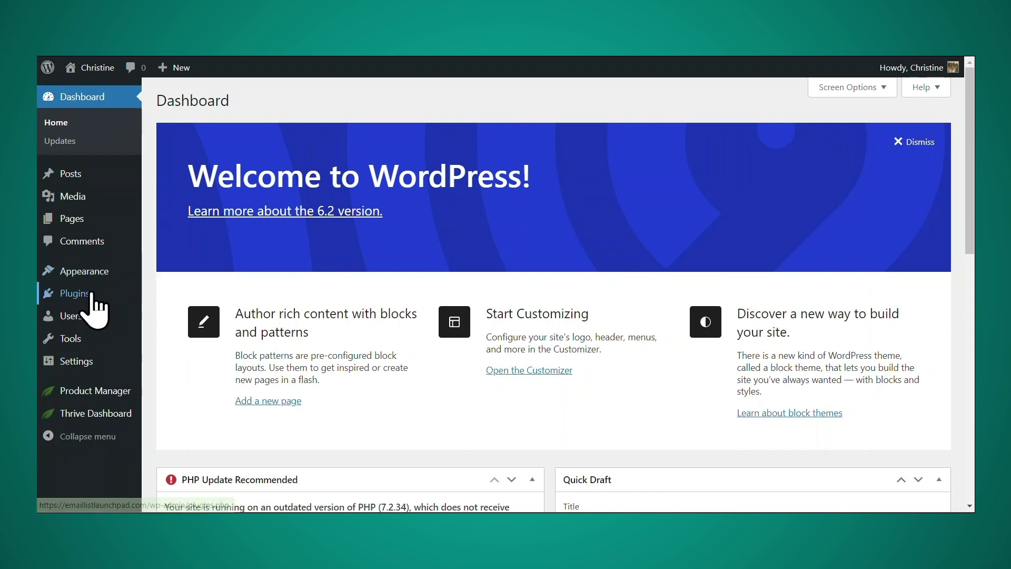
# Review Add Plugins and the Thrive Product Manager products, ending on the 67-page All Pages list.
pyautogui.moveTo(103, 293)
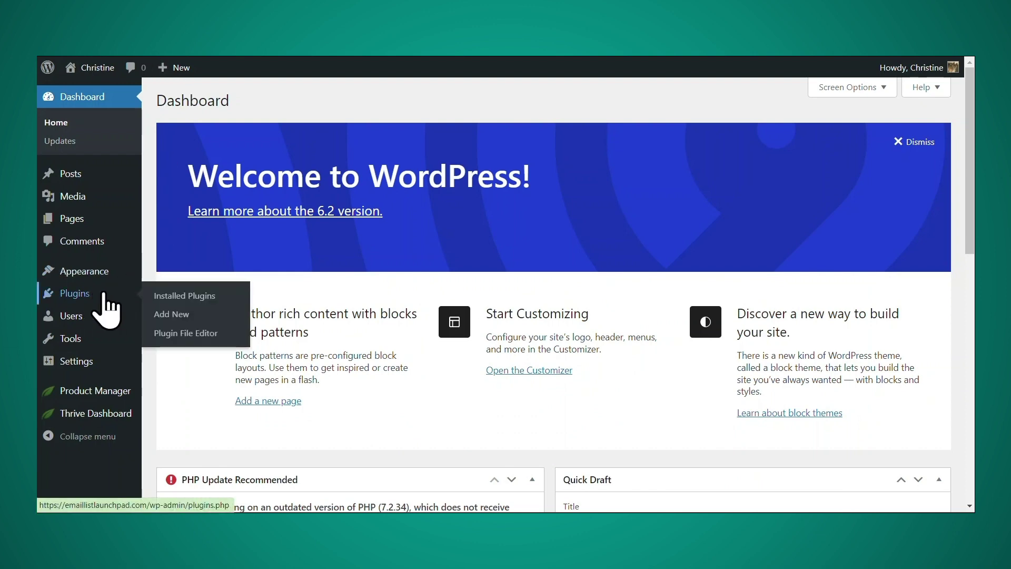
pyautogui.click(161, 321)
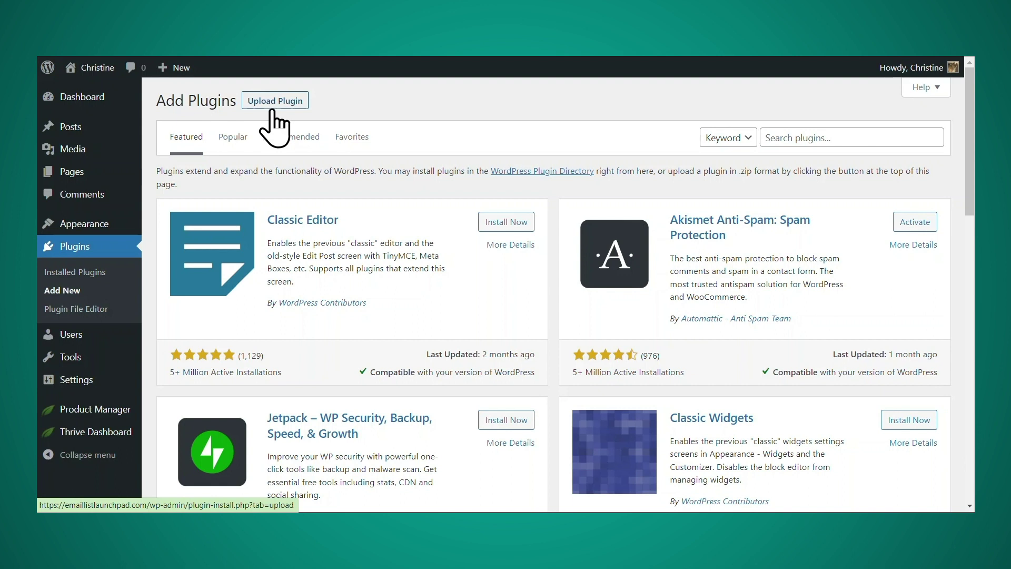
pyautogui.click(129, 416)
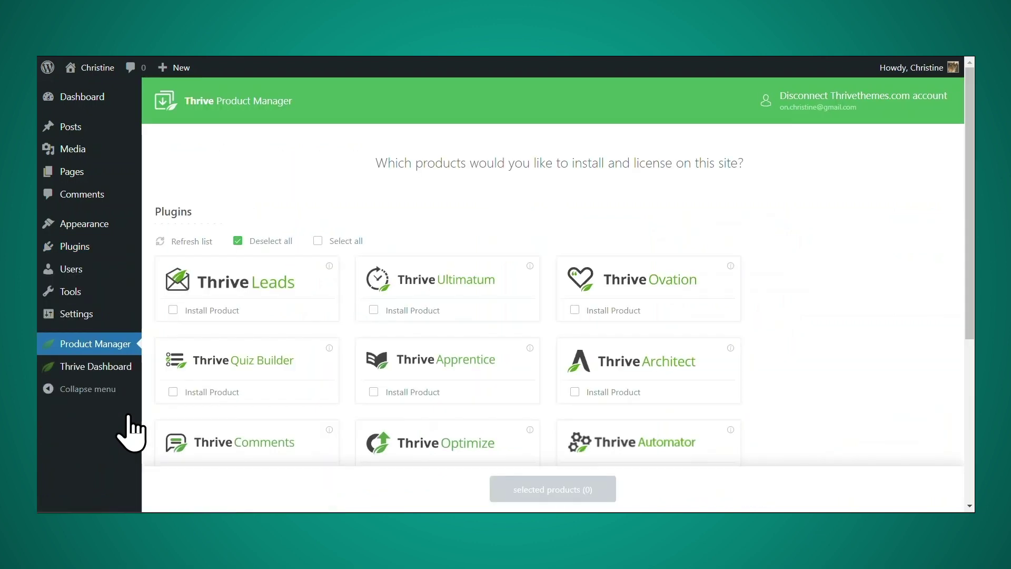
pyautogui.scroll(-3, 777, 368)
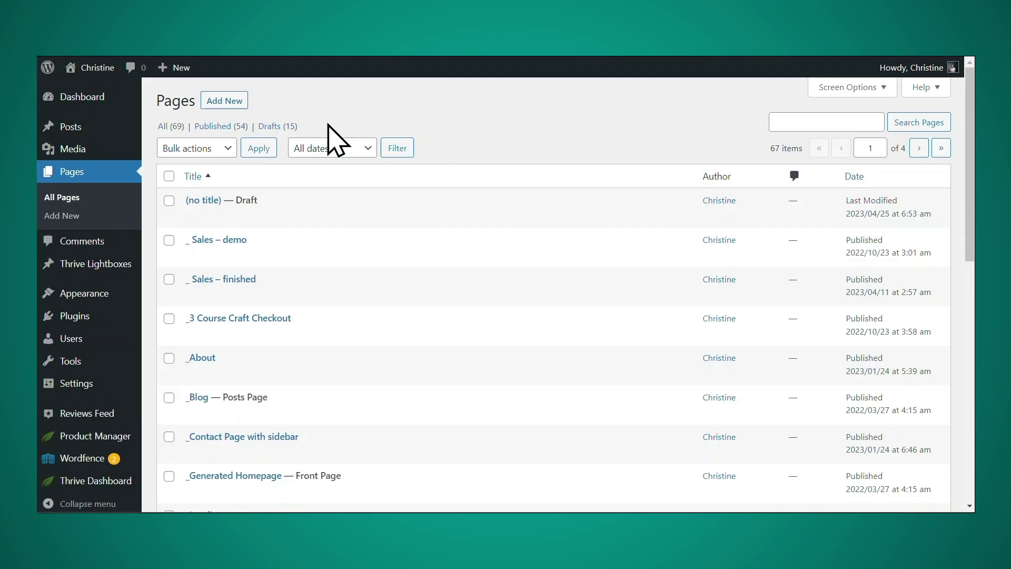
# Save a new draft page 'Adding a Video Background Demonstration' and launch Thrive Architect on it.
pyautogui.click(219, 102)
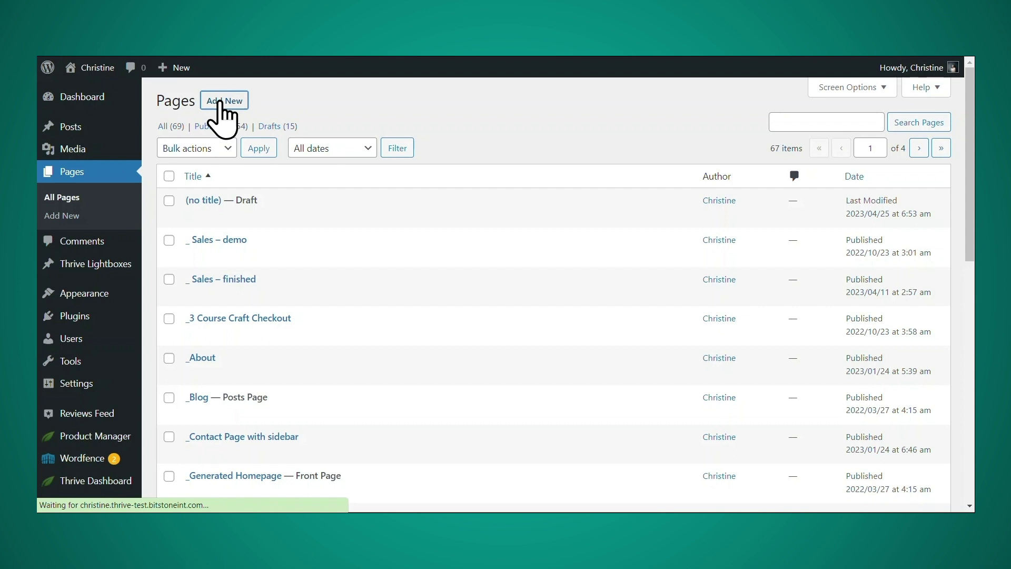
pyautogui.click(241, 172)
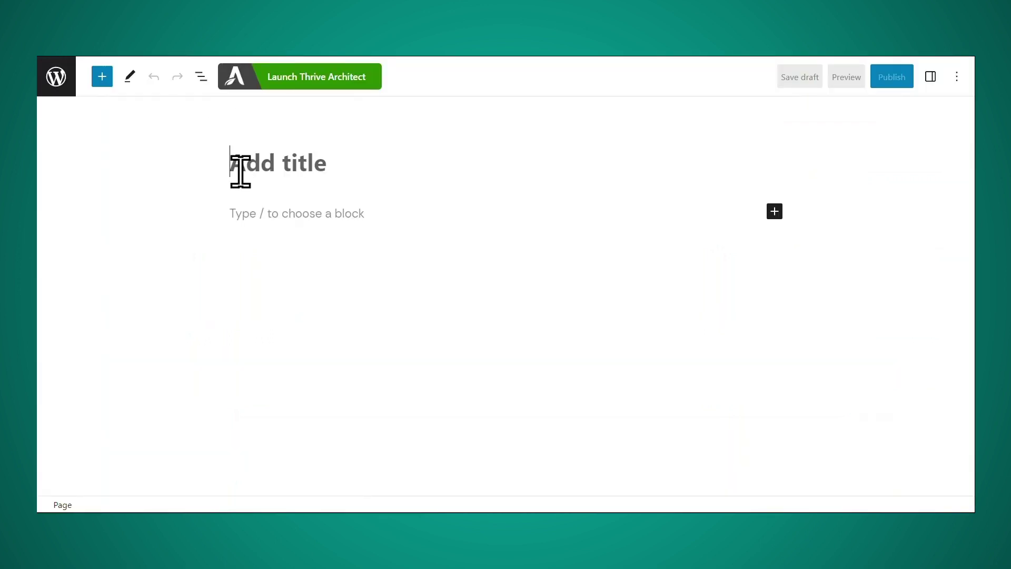
pyautogui.write('Adding a Video Background Demonstration')
pyautogui.click(808, 83)
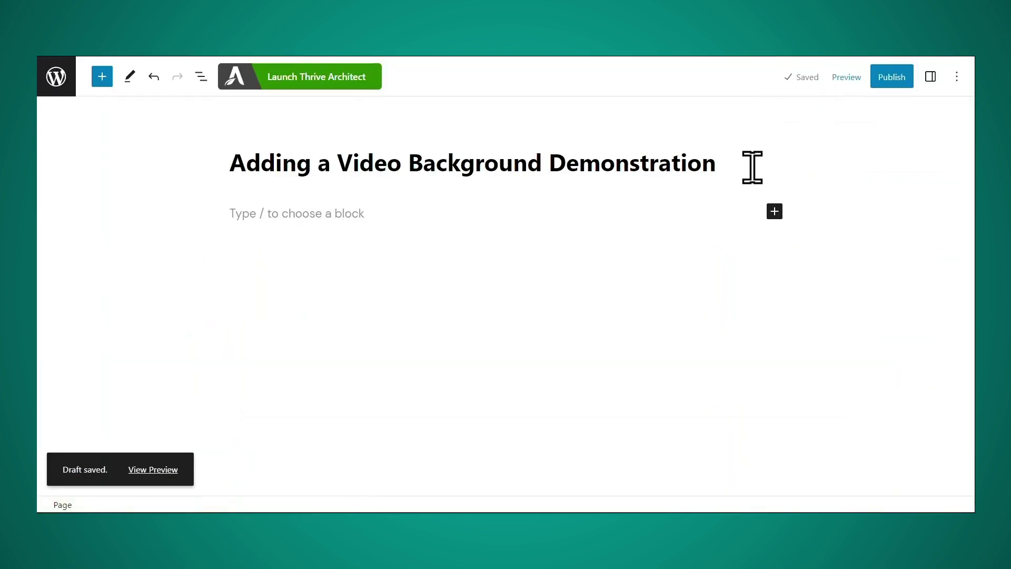
pyautogui.click(342, 79)
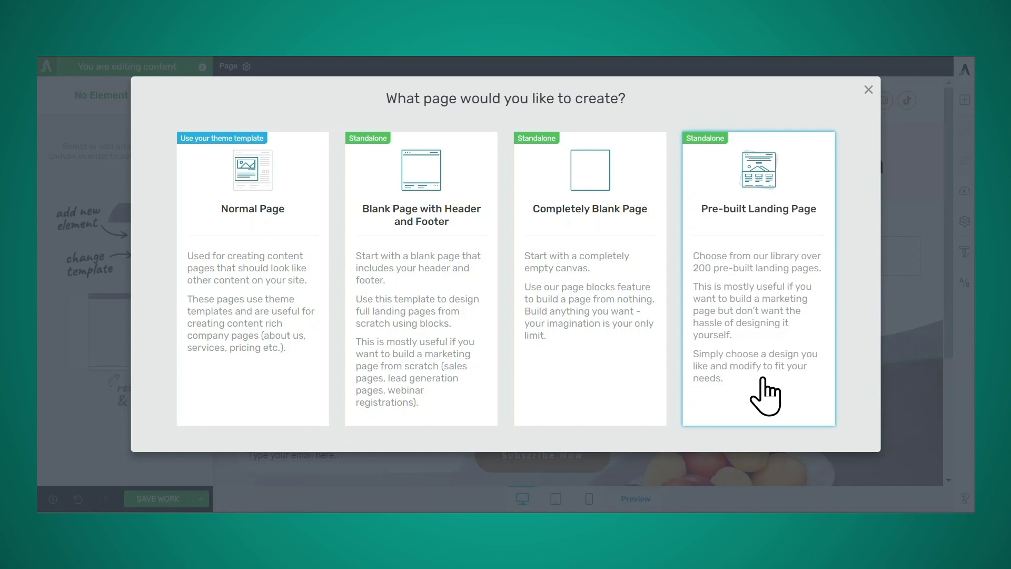
# Choose the Blank Page with Header and Footer starting layout.
pyautogui.click(443, 367)
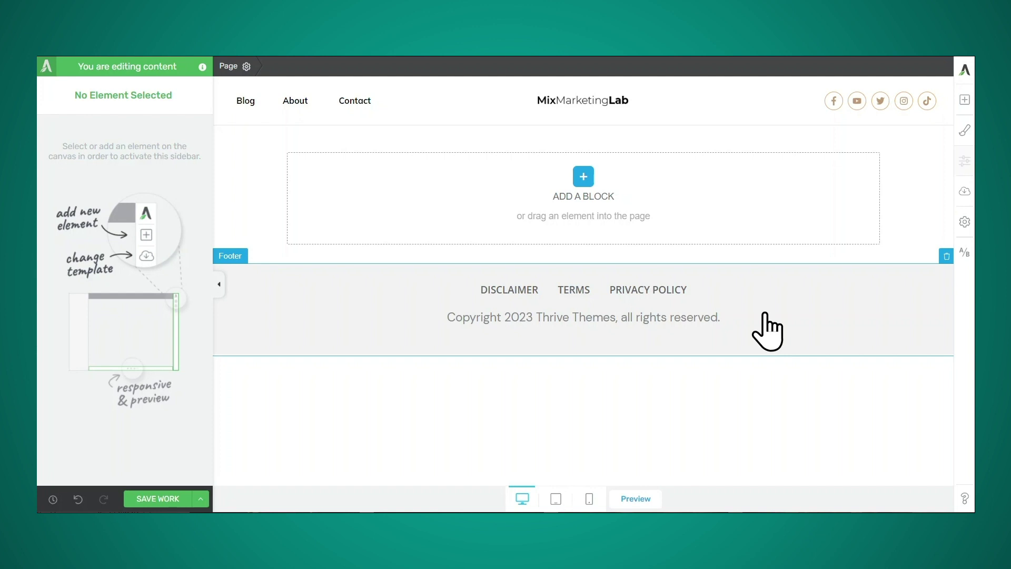
# Drag a Background Section element onto the canvas between header and footer.
pyautogui.click(965, 100)
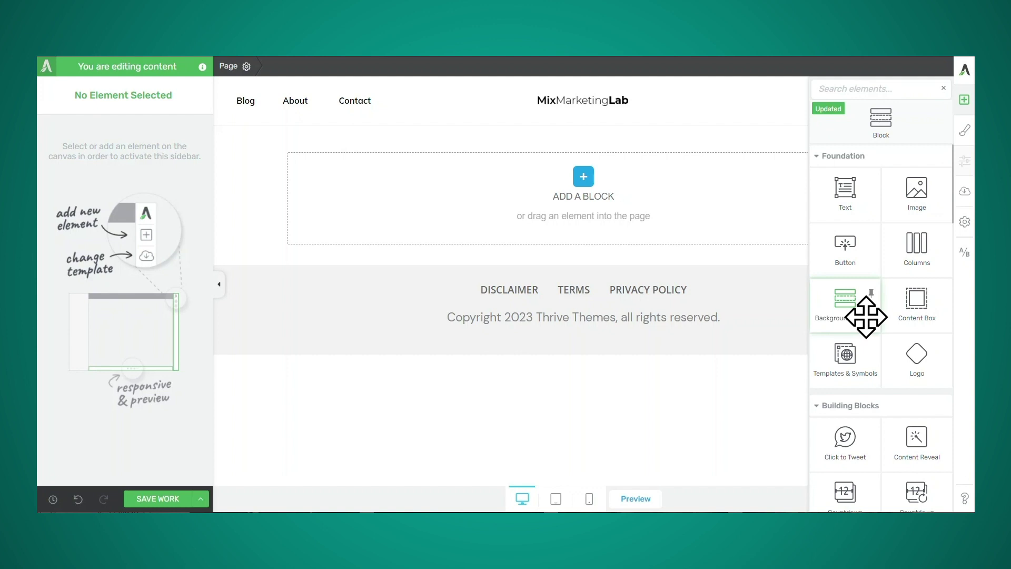
pyautogui.moveTo(866, 316); pyautogui.dragTo(640, 255)
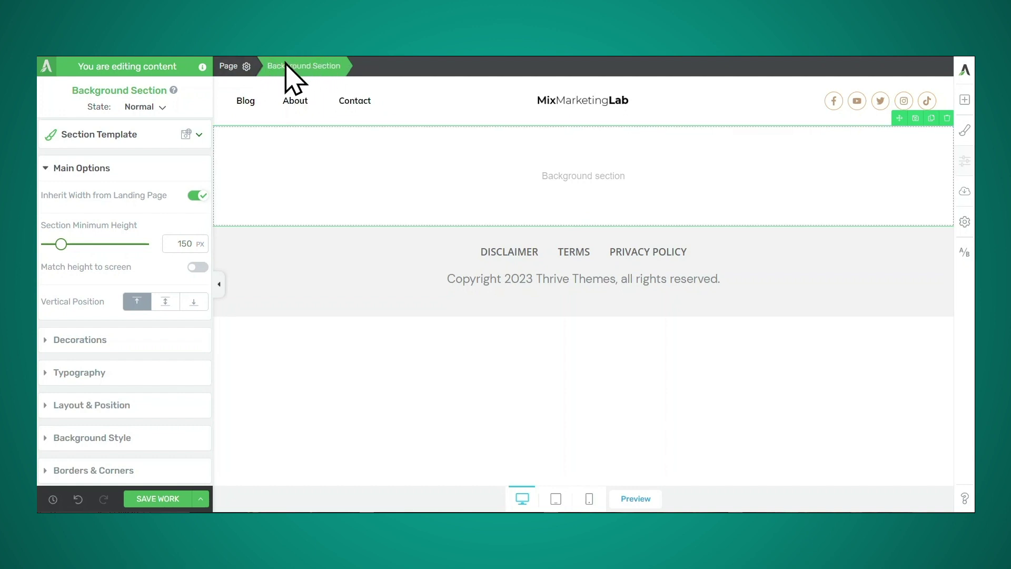
# Enable the section's video background and set its source to Vimeo.
pyautogui.click(144, 438)
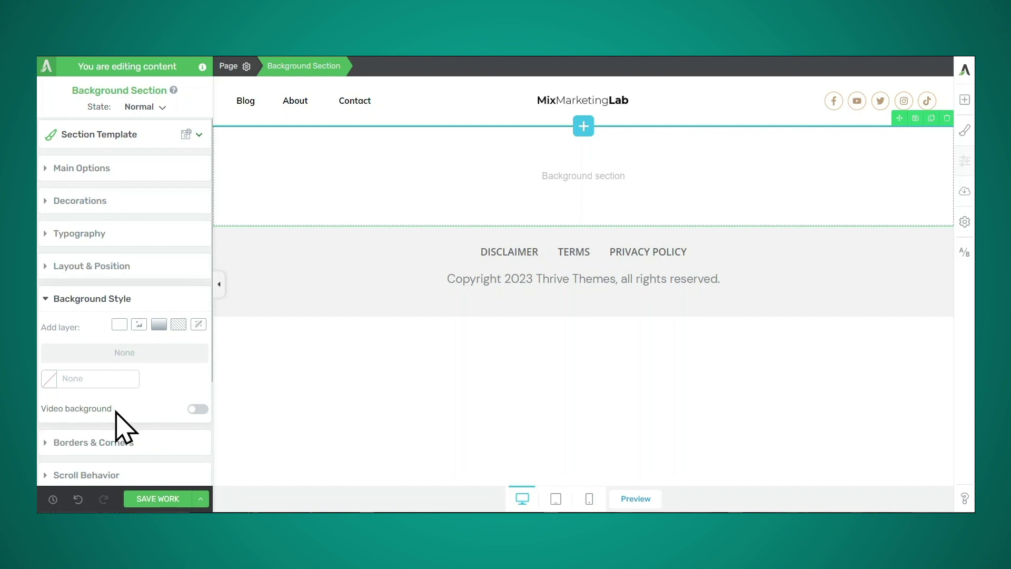
pyautogui.click(200, 410)
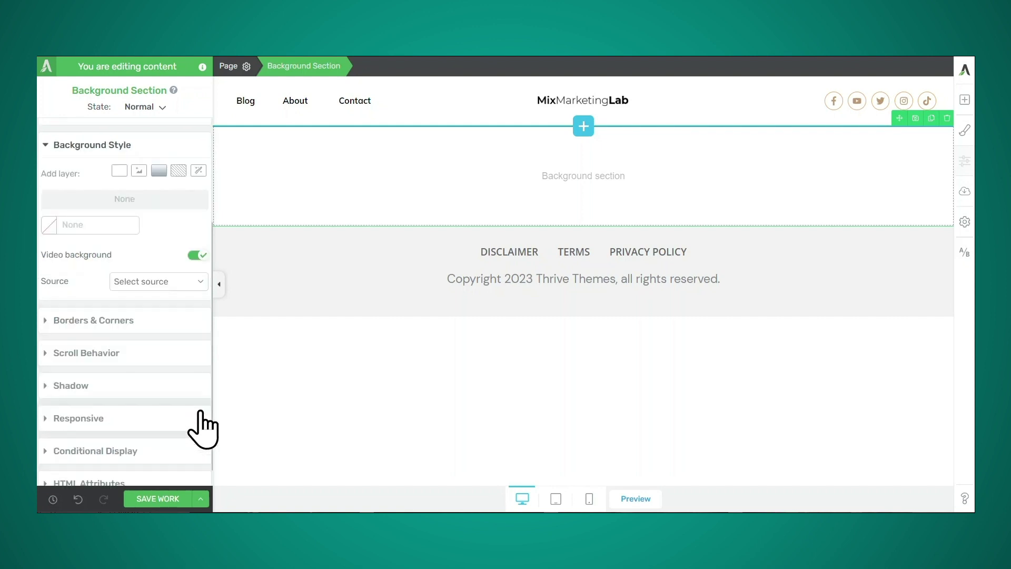
pyautogui.click(197, 286)
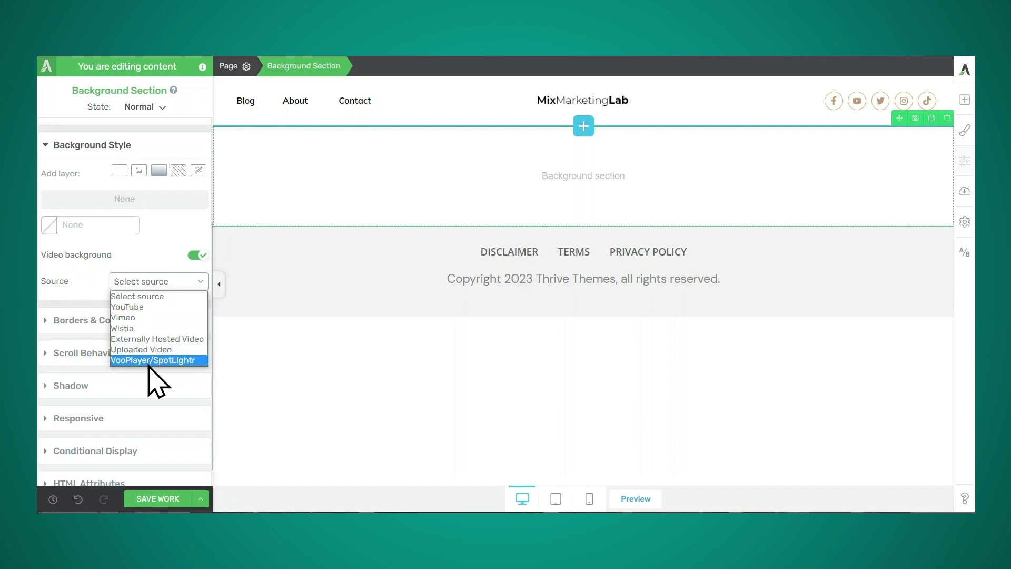
pyautogui.click(144, 317)
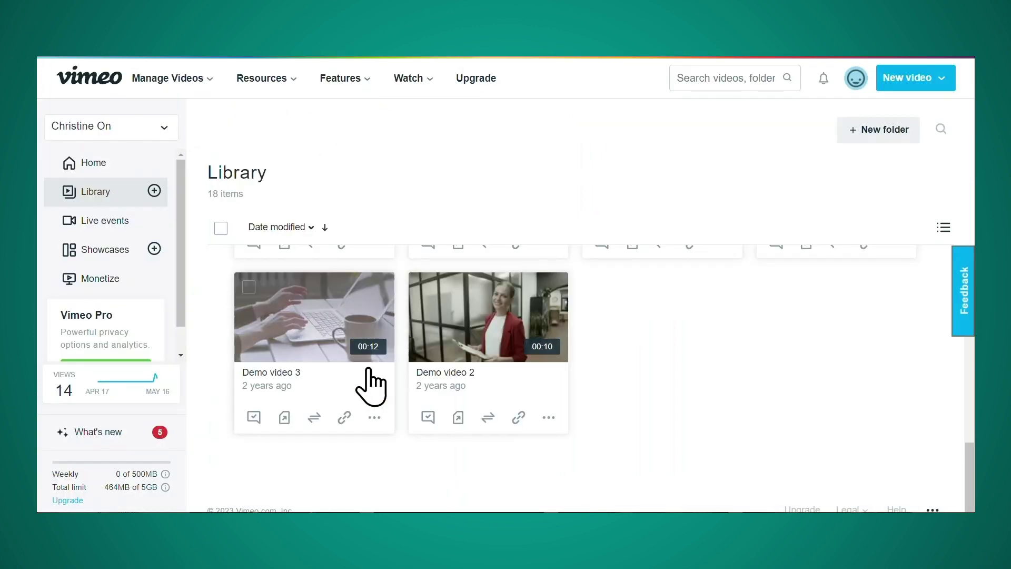
# Copy Demo video 3's video link from the Vimeo library.
pyautogui.click(346, 417)
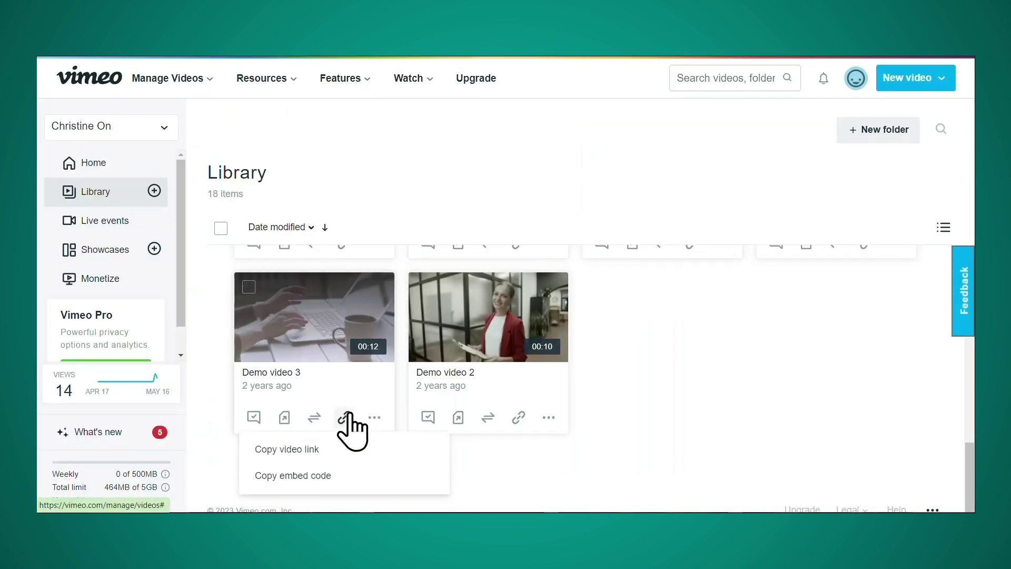
pyautogui.click(316, 456)
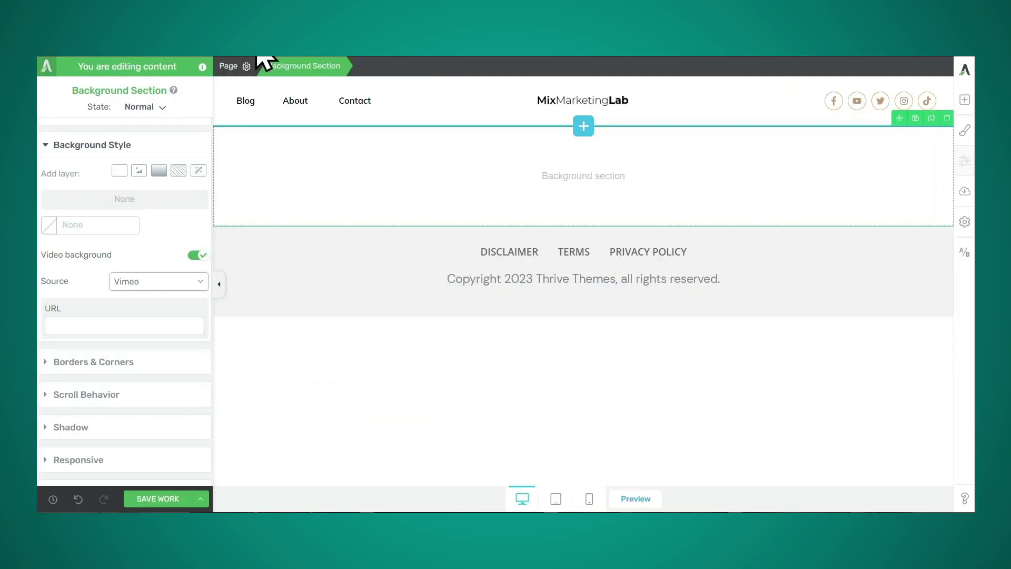
# Paste the Demo video 3 Vimeo link into the Video background URL field.
pyautogui.click(129, 323)
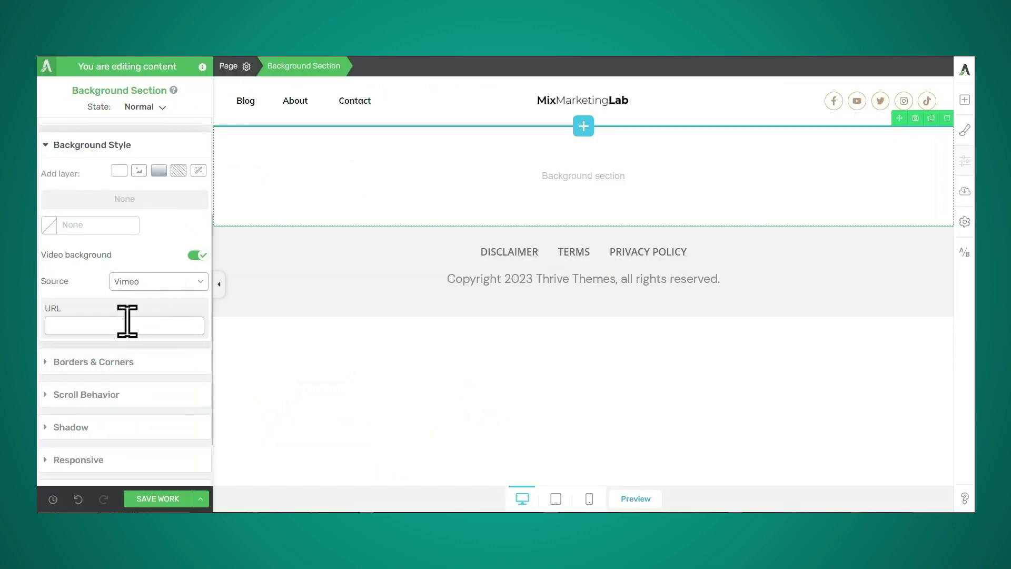
pyautogui.hotkey('ctrl', 'v')
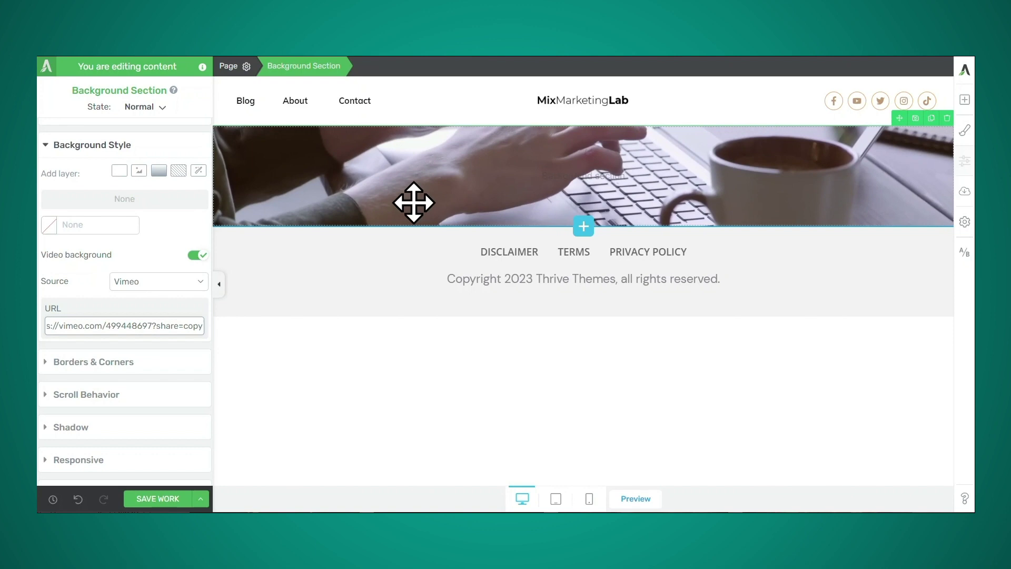
pyautogui.scroll(3, 140, 293)
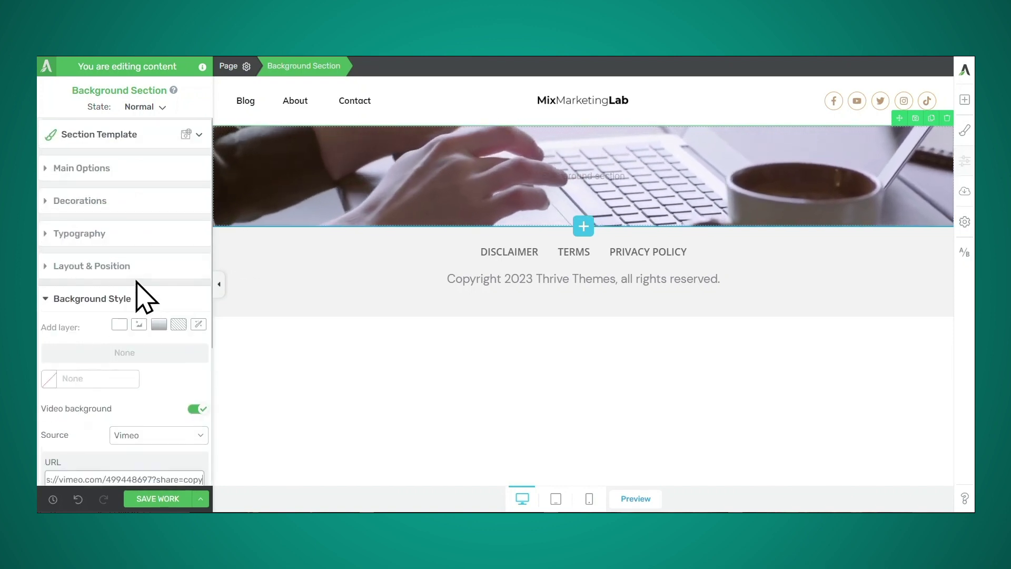
# Set the background section's minimum height to 550 px.
pyautogui.click(125, 168)
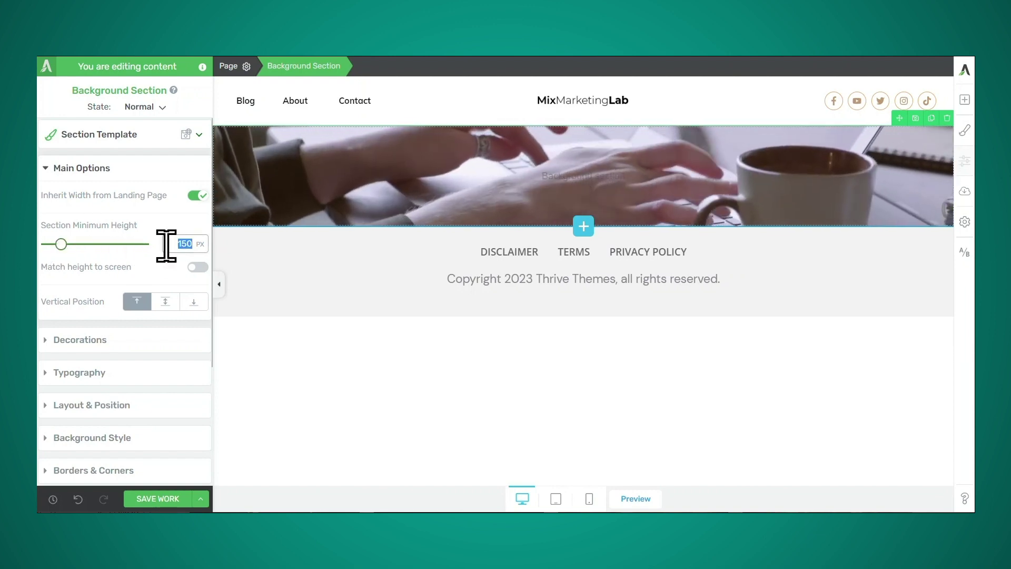
pyautogui.write('550')
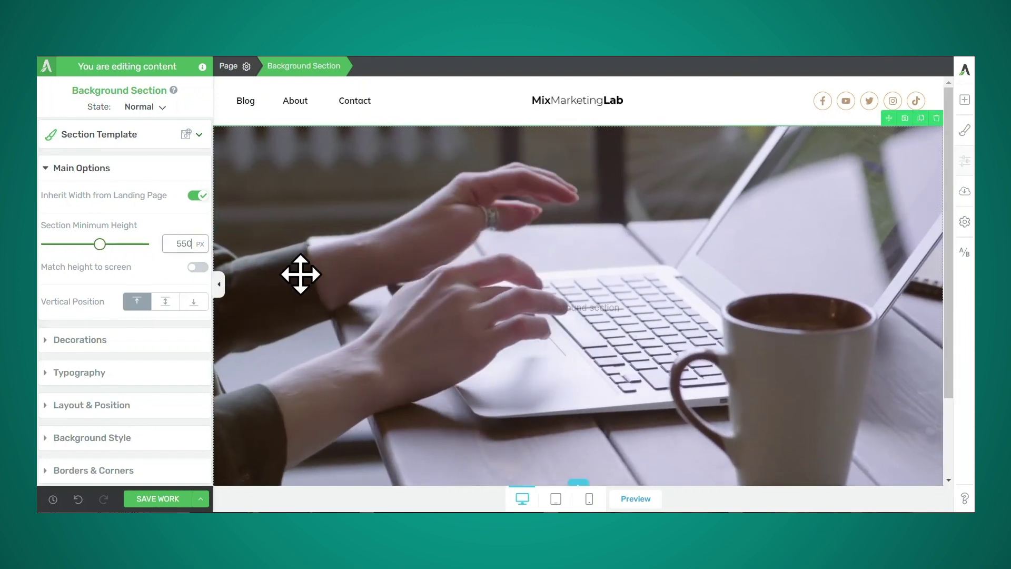
pyautogui.scroll(-2, 302, 274)
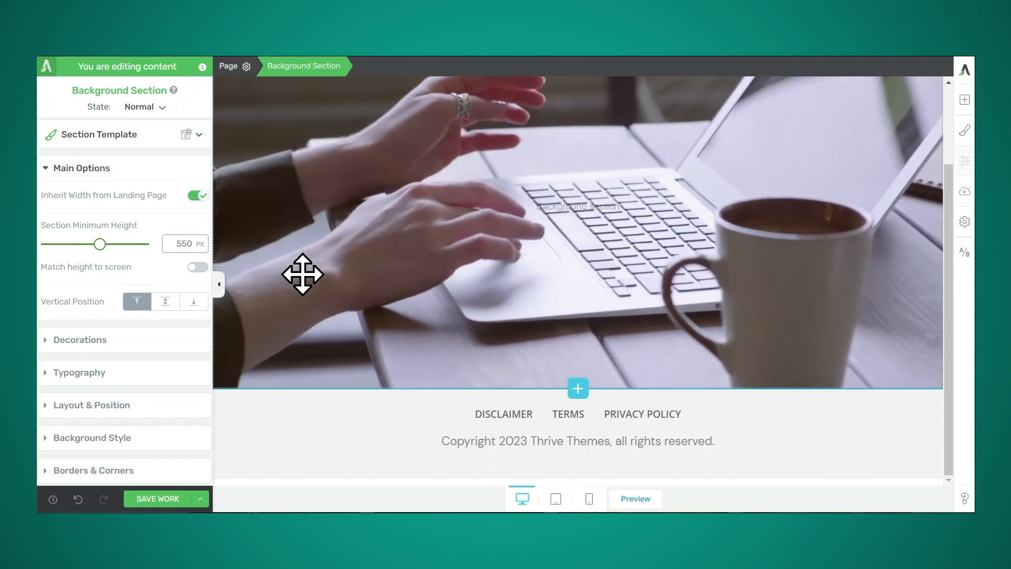
# Add a centred white Montserrat 37 px text 'Learn the Basics of Online Business' to the section.
pyautogui.click(965, 101)
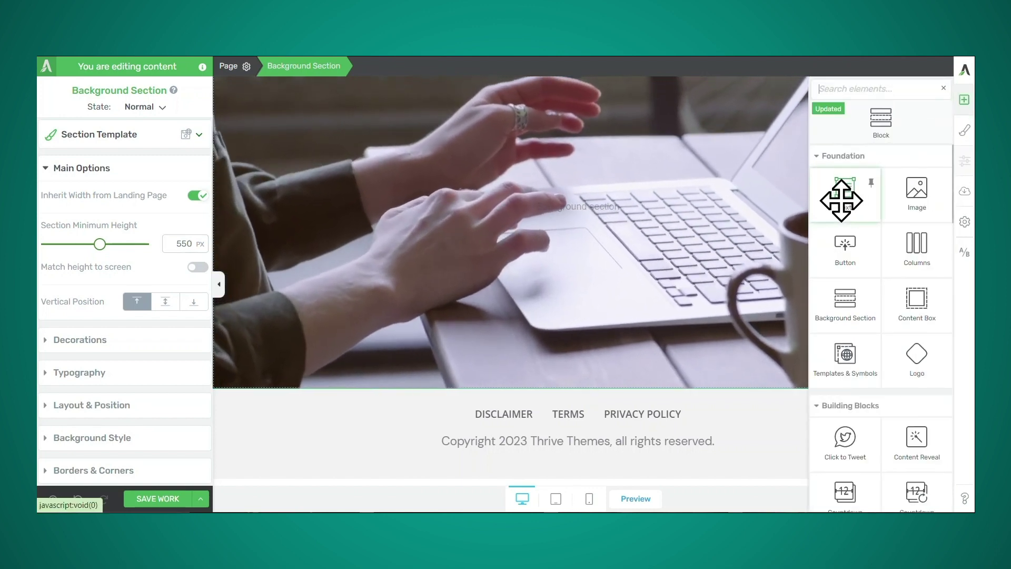
pyautogui.moveTo(842, 199); pyautogui.dragTo(628, 206)
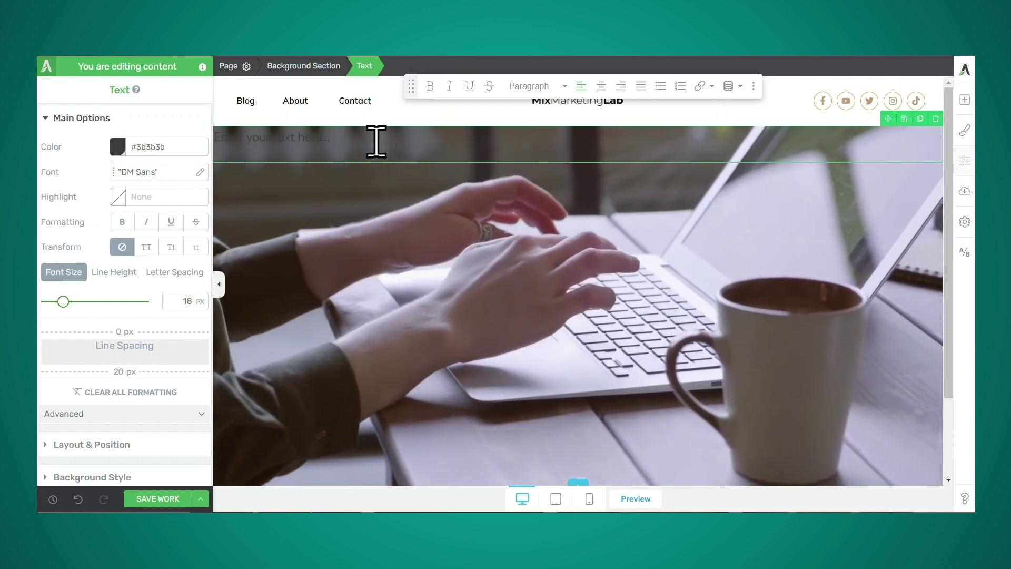
pyautogui.click(345, 141)
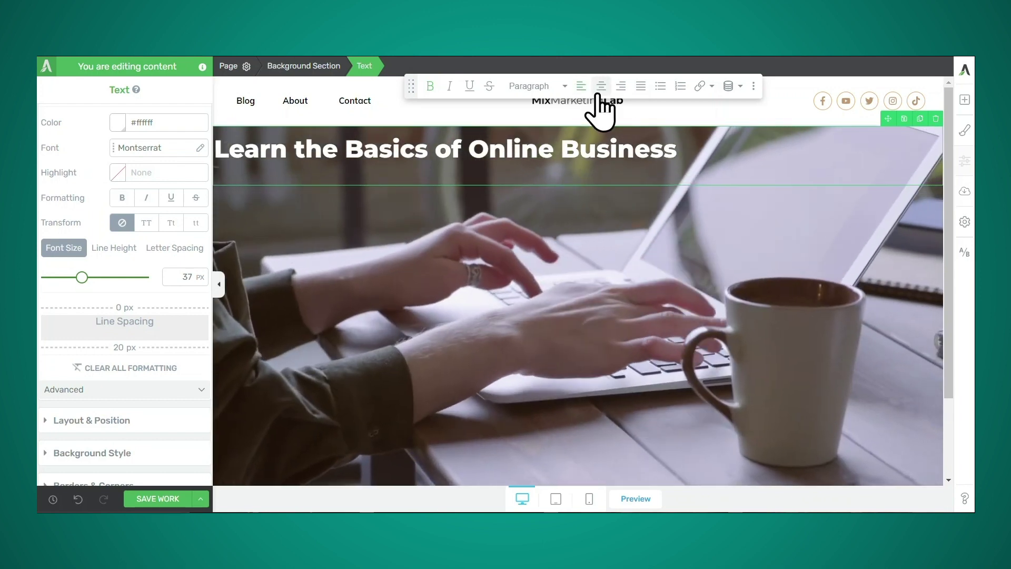
pyautogui.click(601, 89)
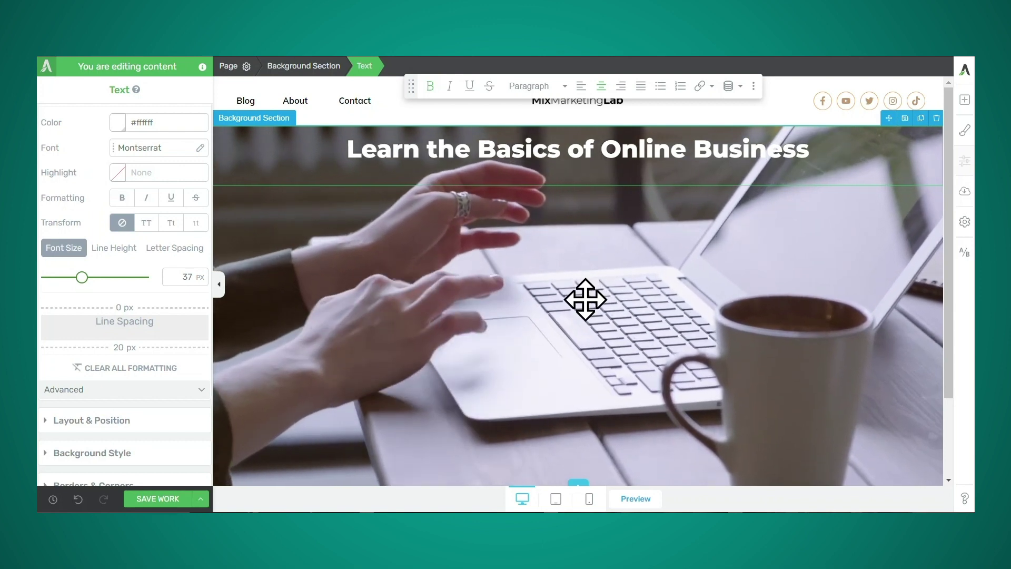
# Give the video section middle vertical positioning and expand its Background Style options.
pyautogui.click(570, 307)
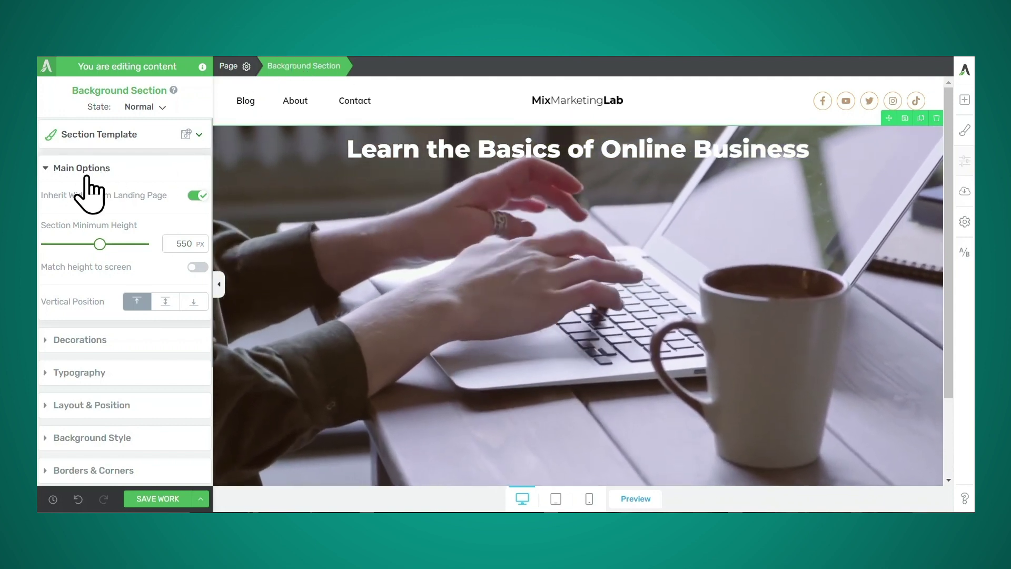
pyautogui.click(165, 302)
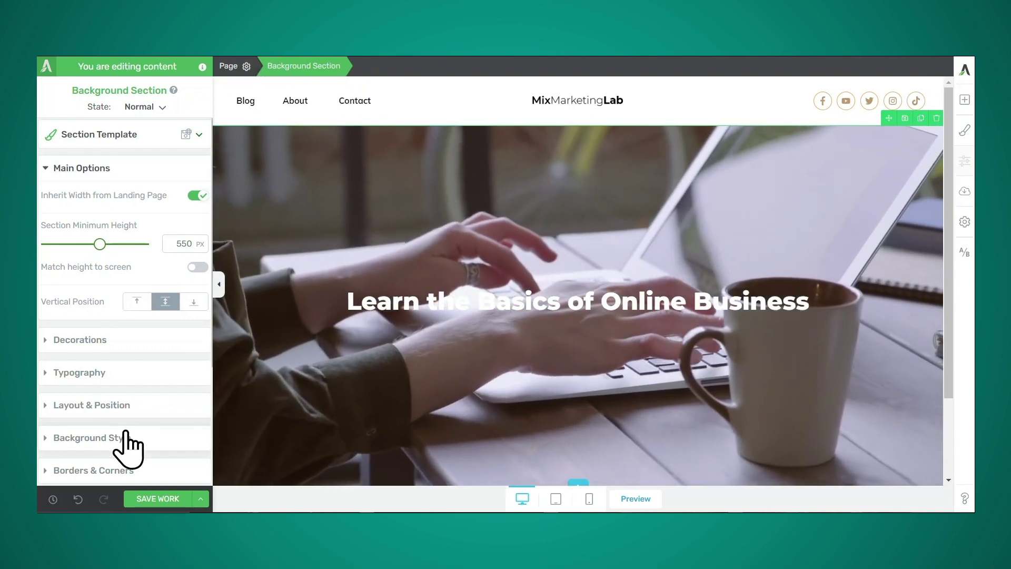
pyautogui.click(92, 438)
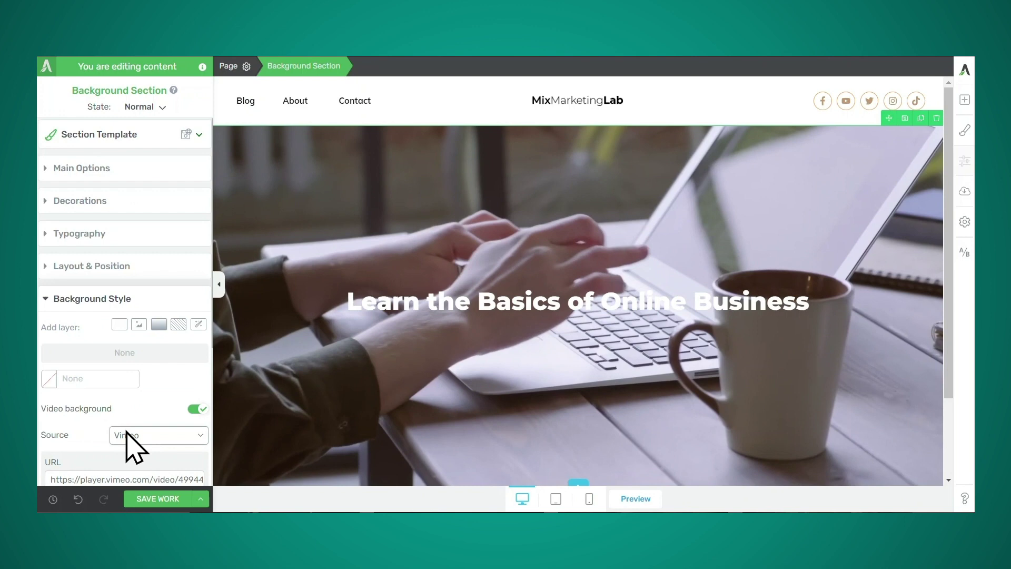
# Darken the background video with a black #000000 solid-colour layer at about 60% opacity.
pyautogui.click(119, 324)
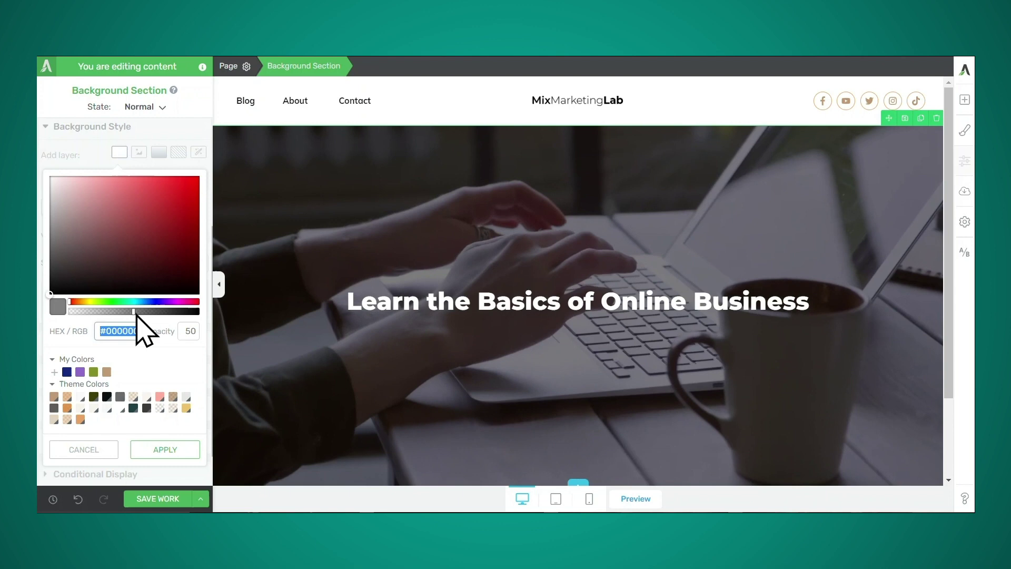
pyautogui.moveTo(136, 315)
pyautogui.mouseDown()
pyautogui.moveTo(175, 320)
pyautogui.moveTo(145, 316)
pyautogui.mouseUp()
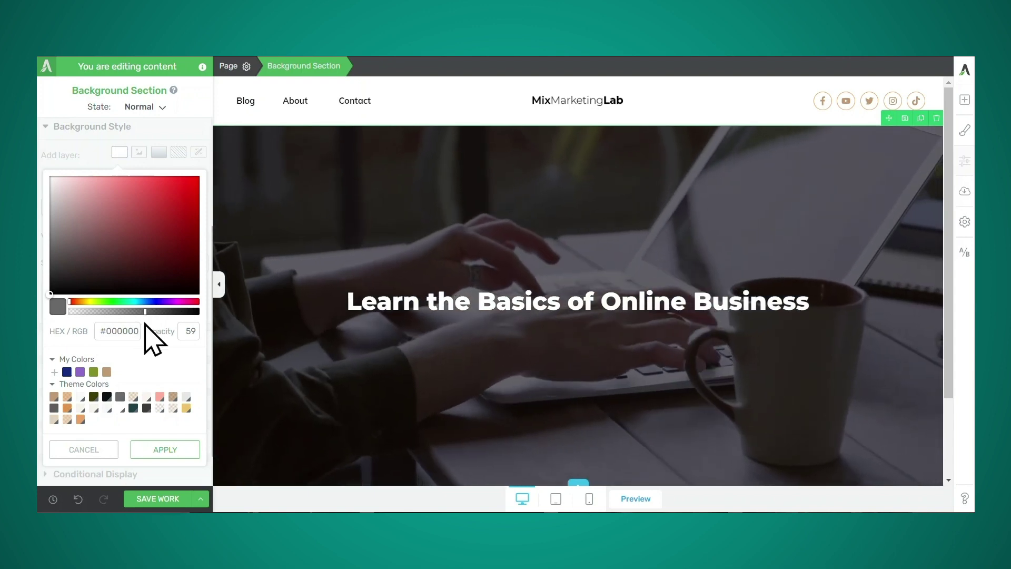
pyautogui.click(149, 451)
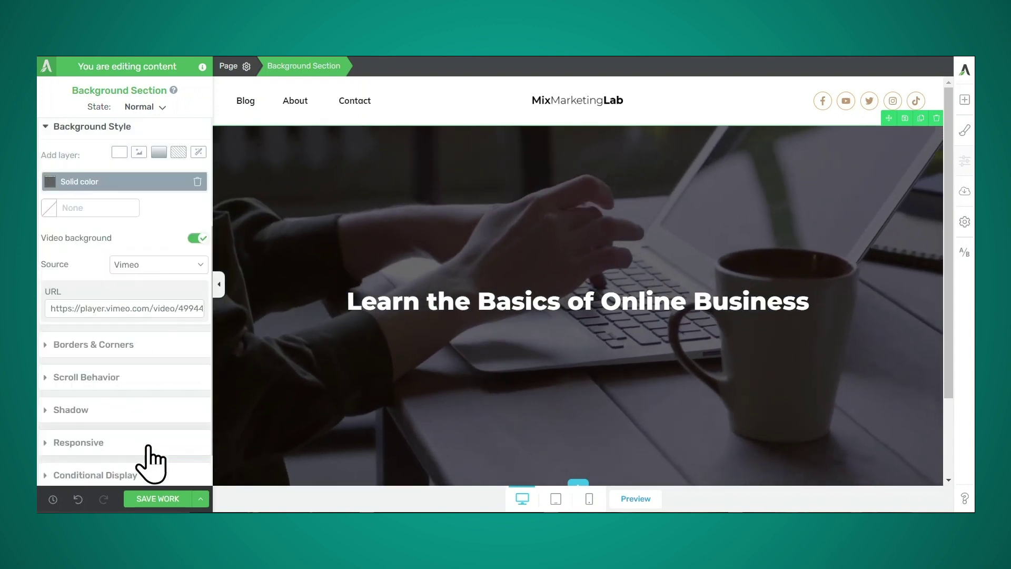
pyautogui.press('Escape')
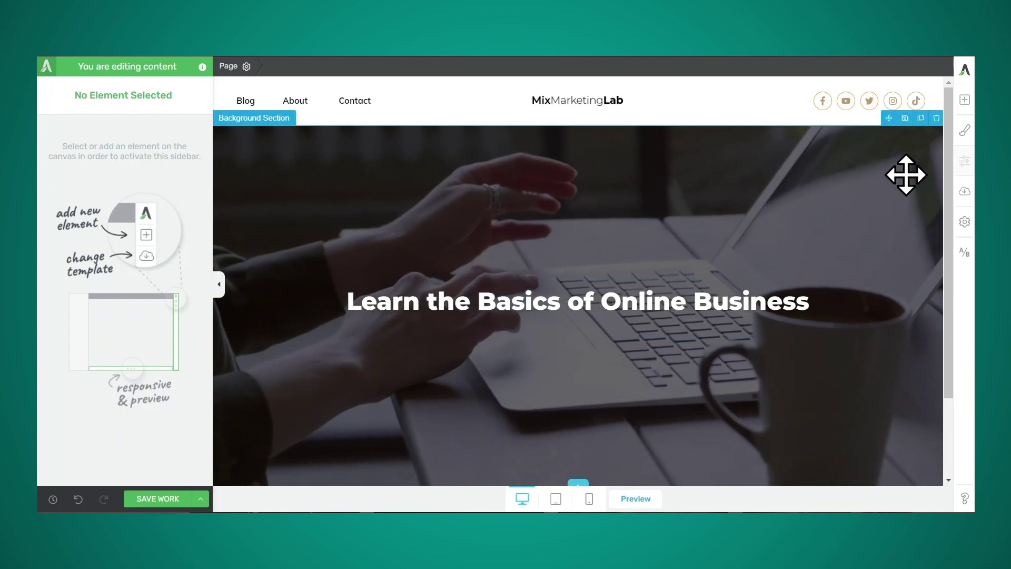
pyautogui.click(964, 103)
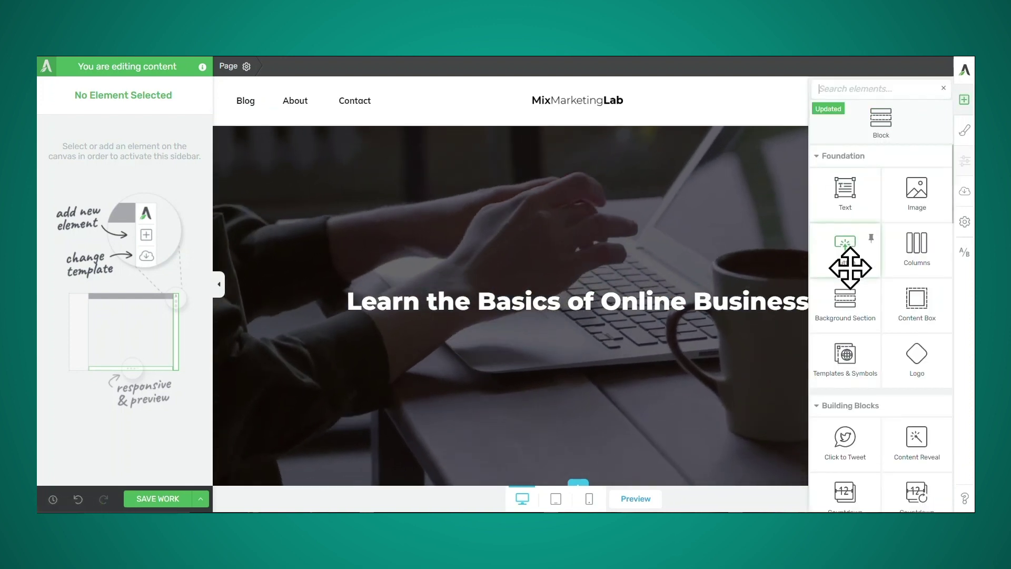
# Place a CLICK HERE NOW button under the headline and apply the Icon 12 right-arrow template.
pyautogui.moveTo(850, 268); pyautogui.dragTo(605, 334)
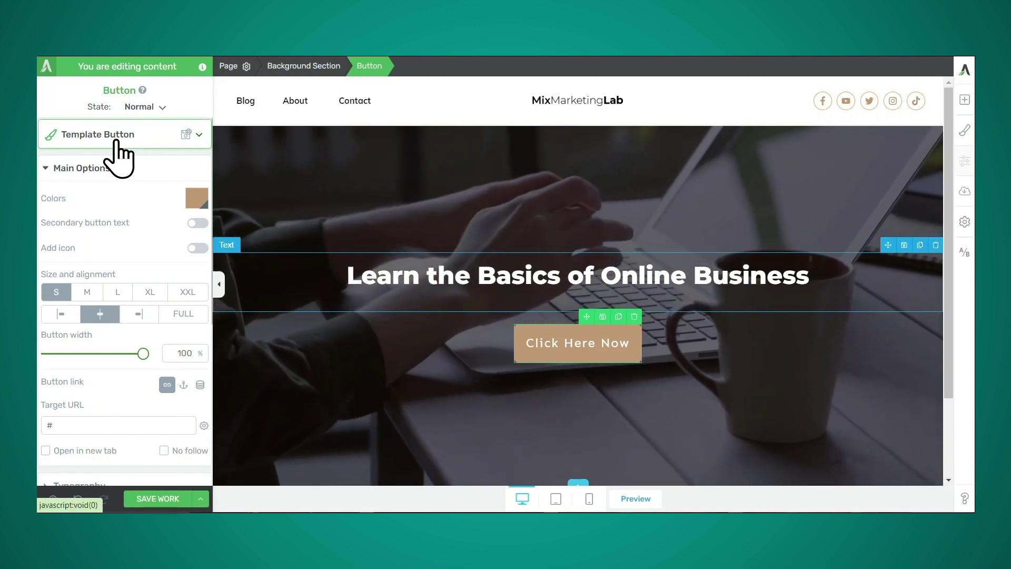
pyautogui.click(116, 142)
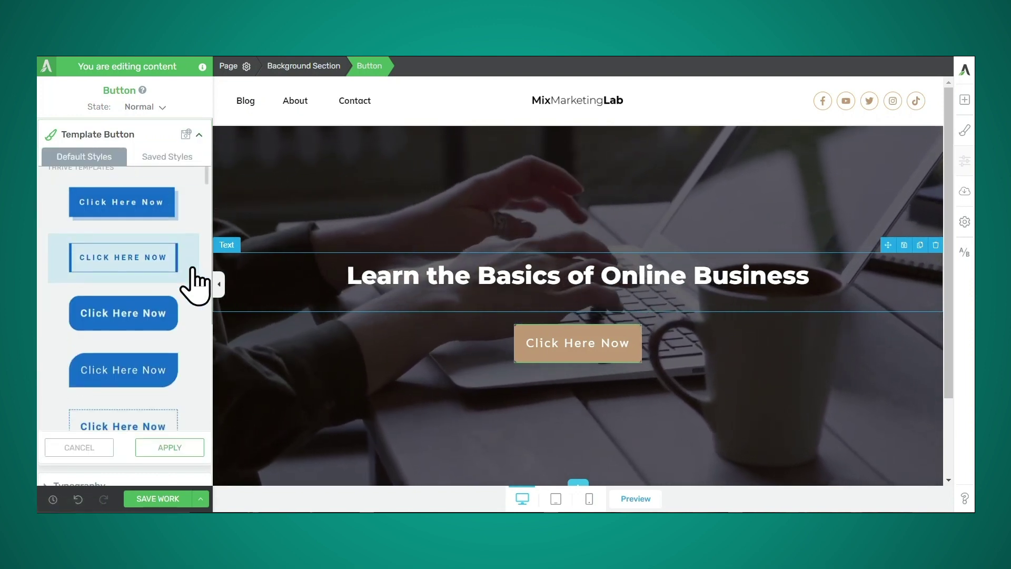
pyautogui.scroll(-3, 195, 287)
pyautogui.scroll(-3, 194, 287)
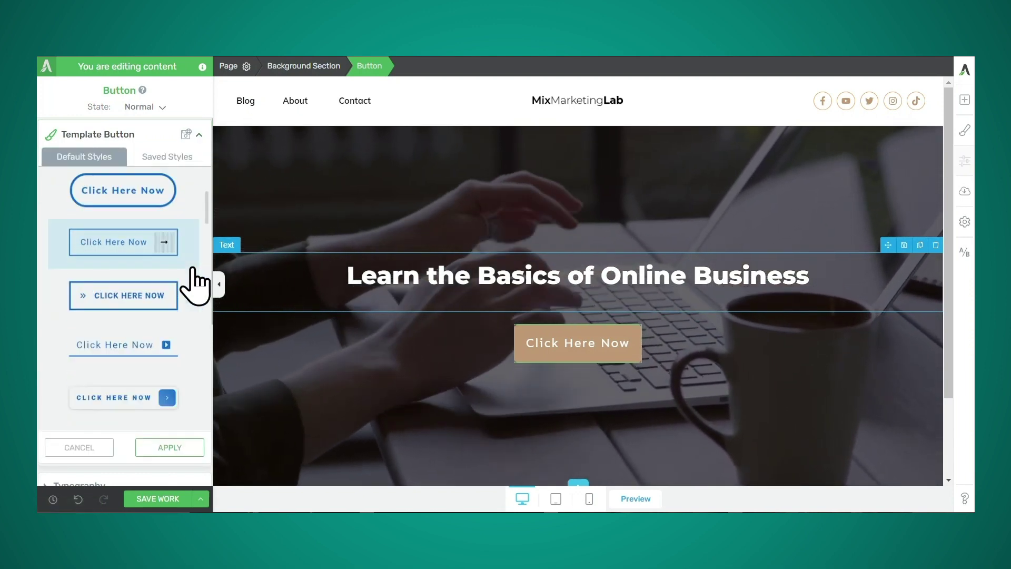
pyautogui.click(104, 395)
pyautogui.click(162, 443)
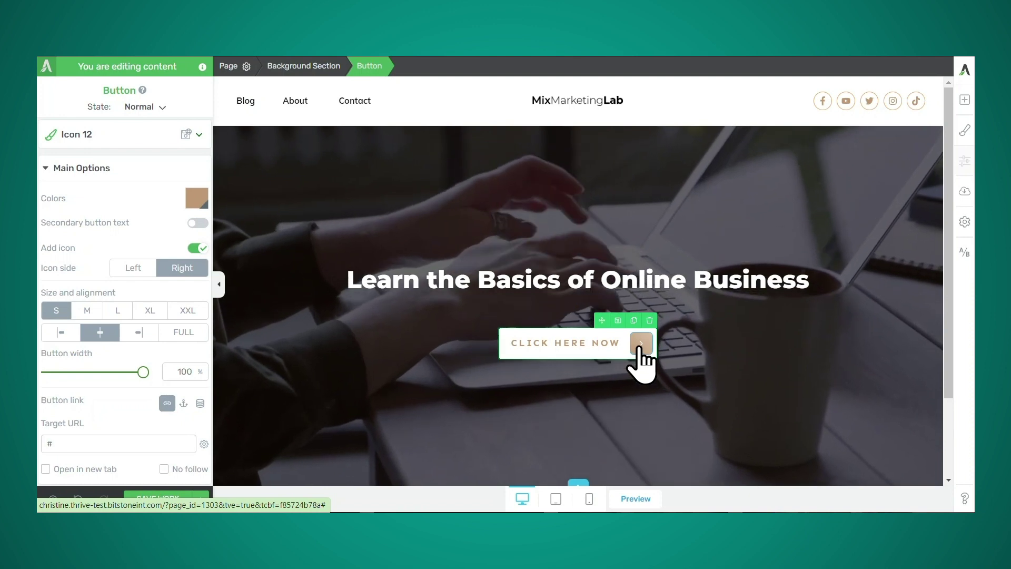
pyautogui.click(640, 348)
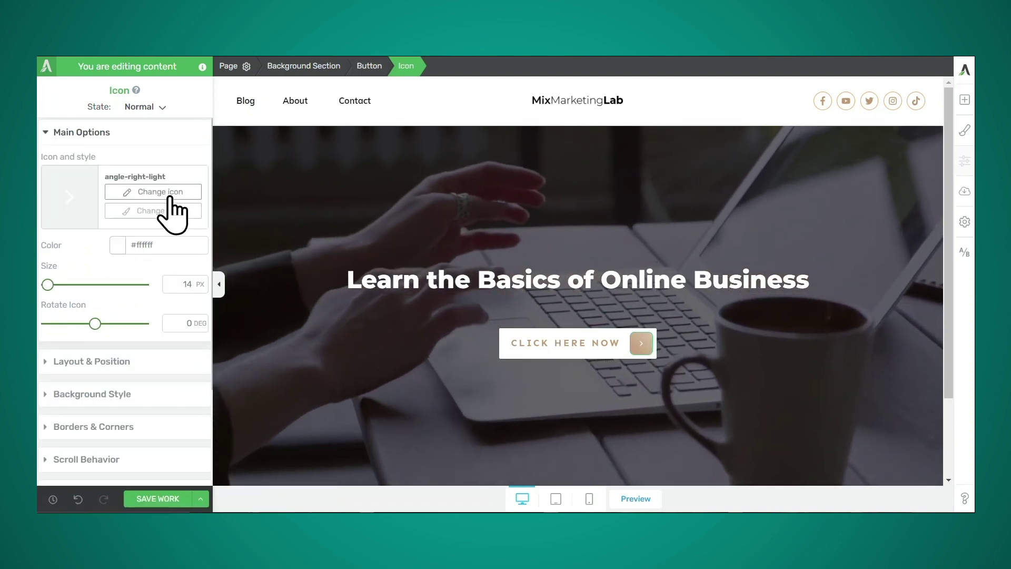
pyautogui.click(571, 351)
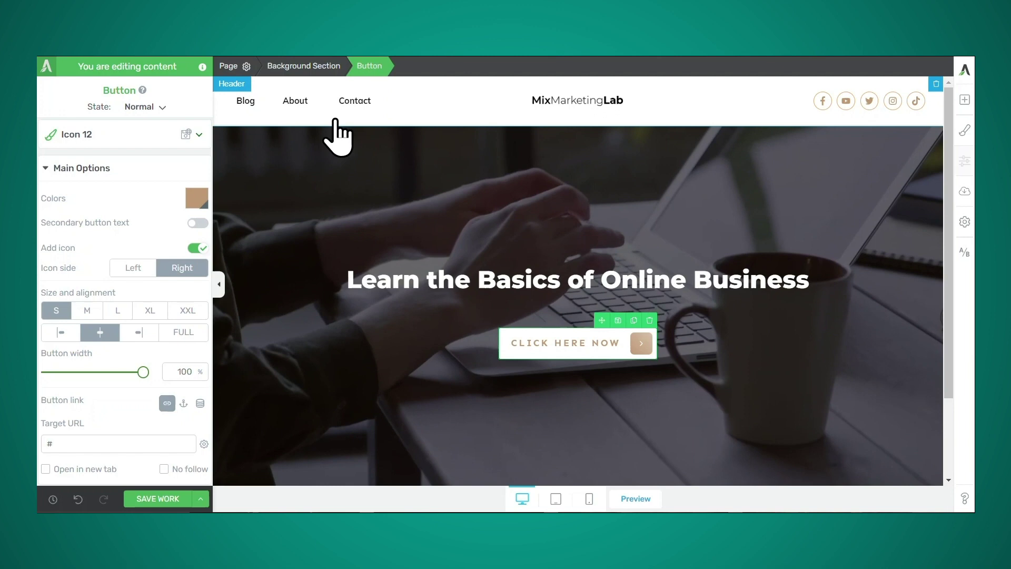
pyautogui.click(63, 444)
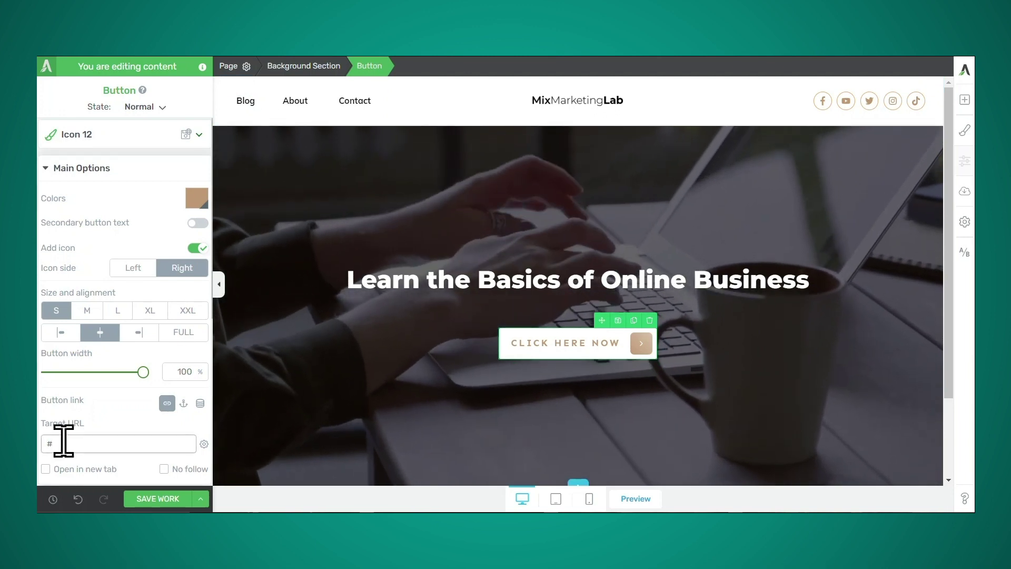
pyautogui.click(442, 354)
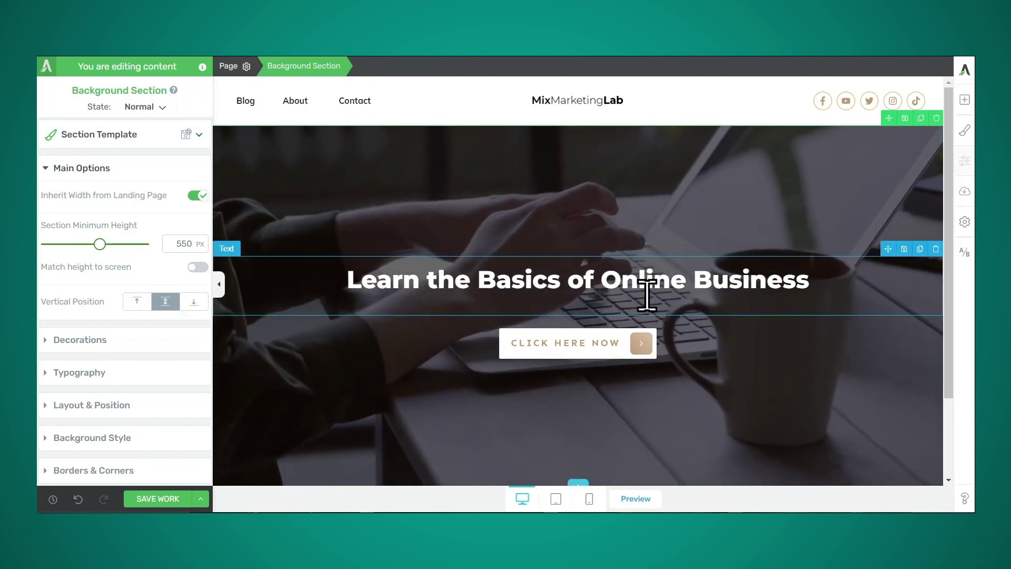
# Left-align the headline, then left-align the whole CLICK HERE NOW button beneath it.
pyautogui.click(621, 282)
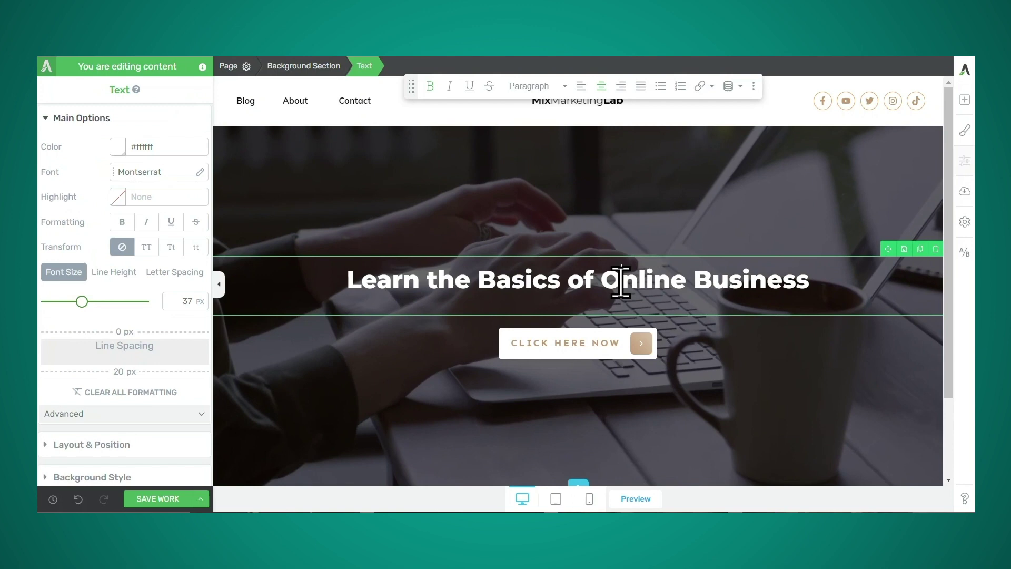
pyautogui.click(581, 86)
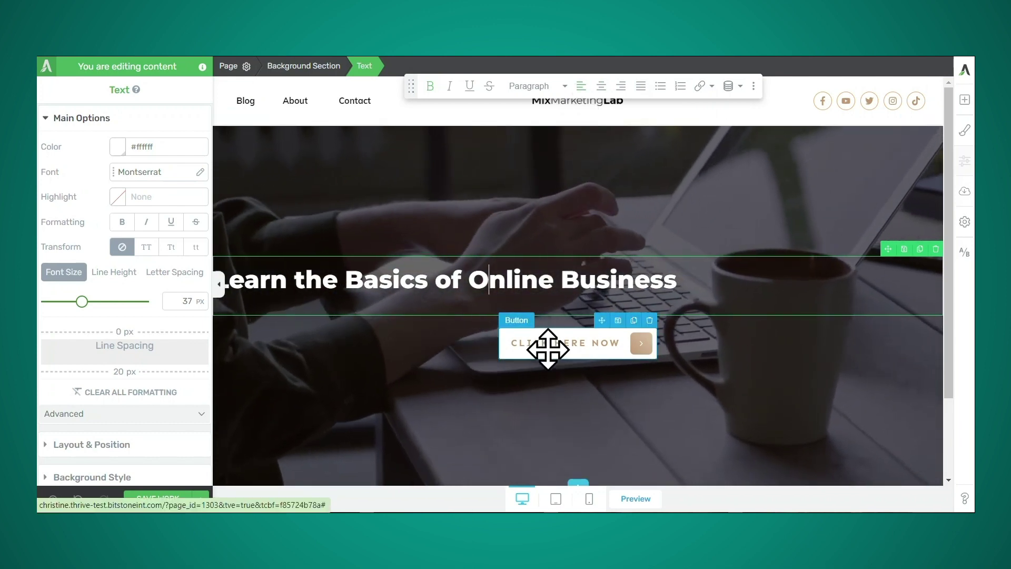
pyautogui.click(552, 346)
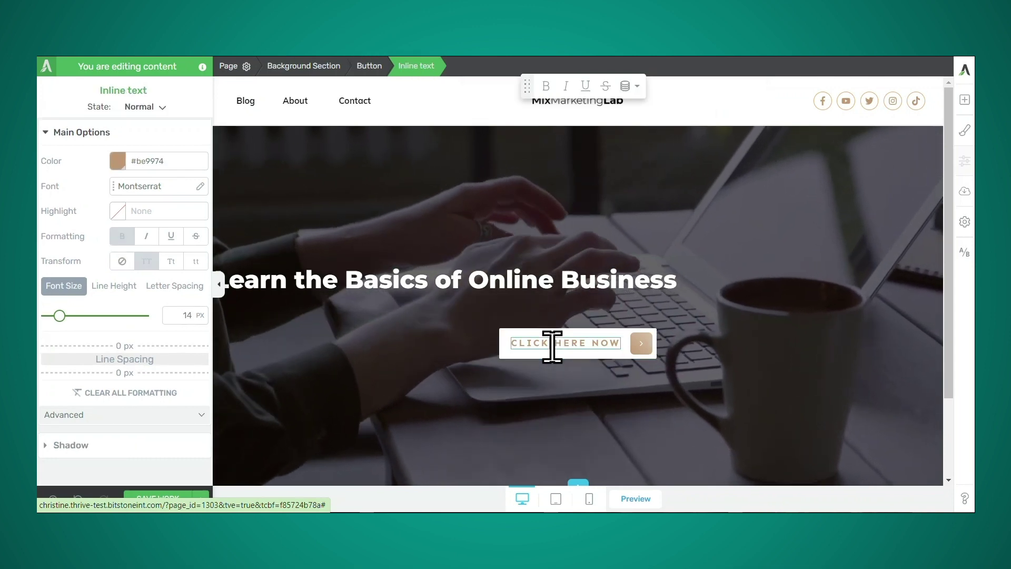
pyautogui.click(369, 67)
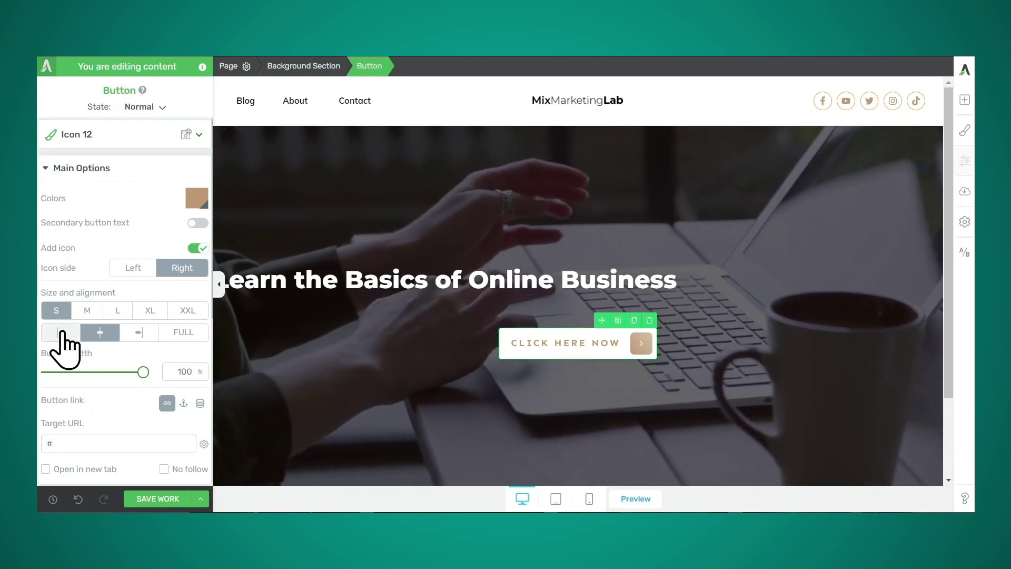
pyautogui.click(60, 336)
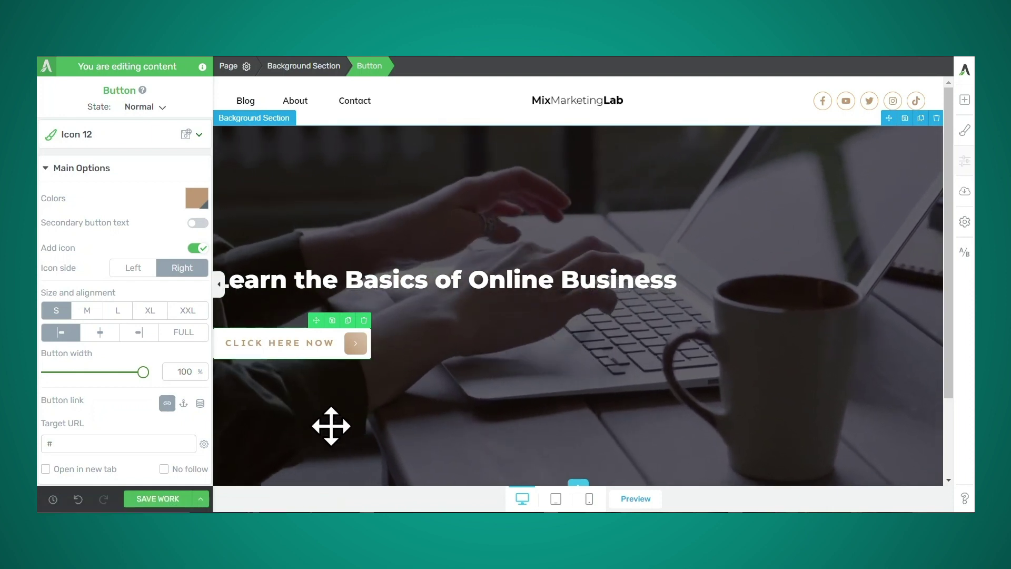
# Give the hero background section about 99 px of left padding in Layout & Position.
pyautogui.click(331, 427)
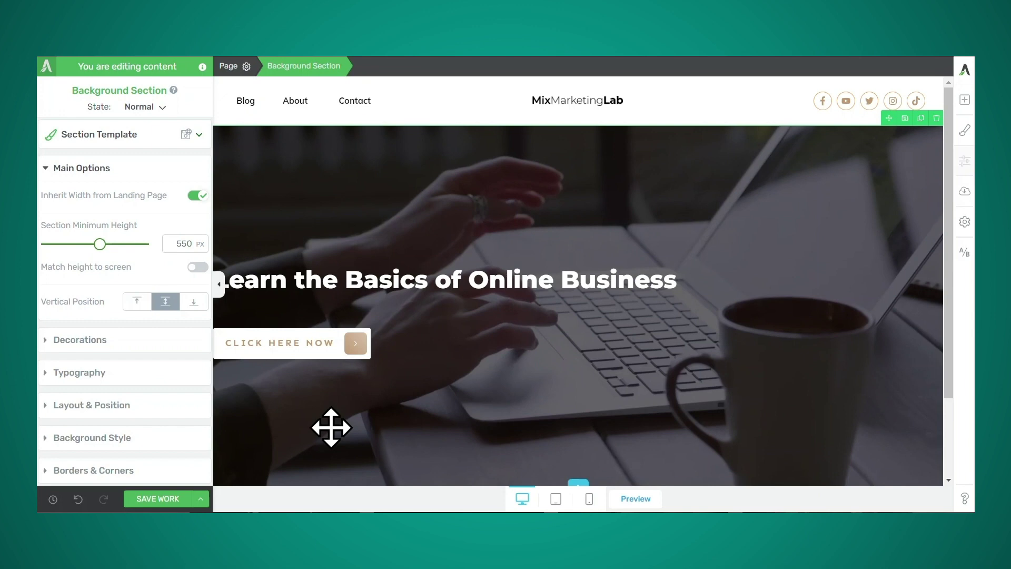
pyautogui.click(112, 405)
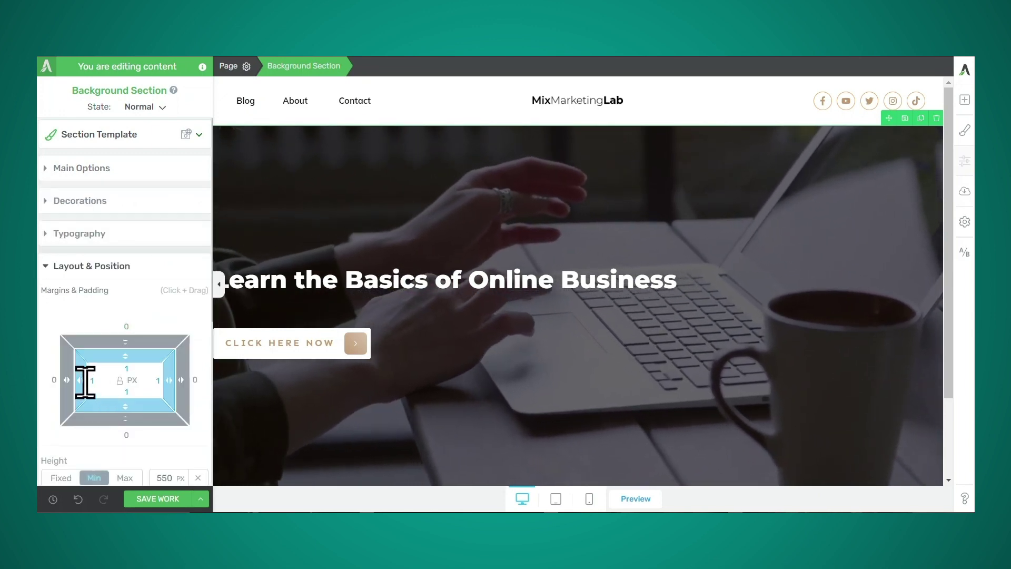
pyautogui.moveTo(81, 380); pyautogui.dragTo(219, 413)
pyautogui.scroll(-1, 287, 372)
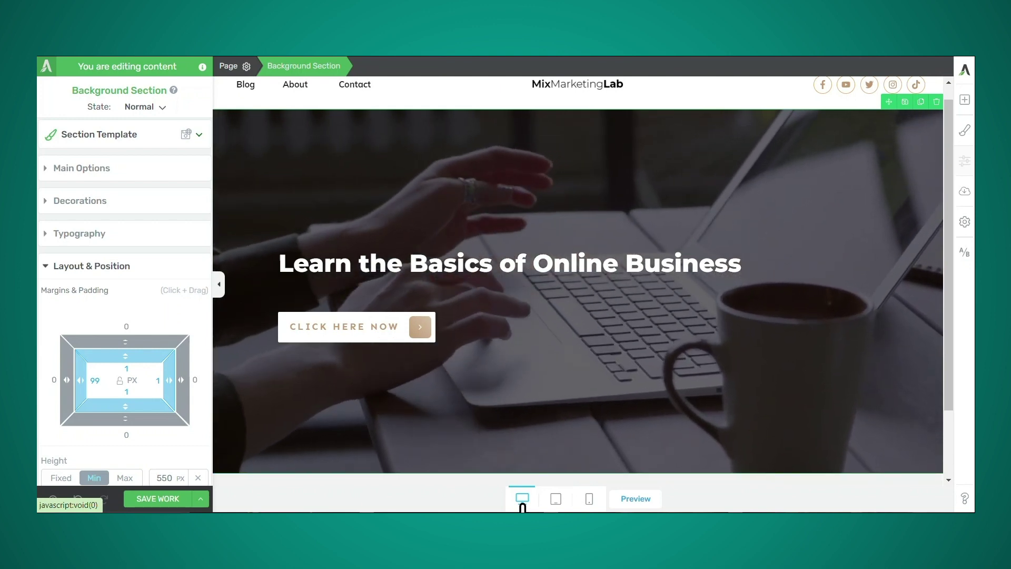
# Preview the hero at tablet width, then at mobile width, undoing a stray edit.
pyautogui.click(556, 499)
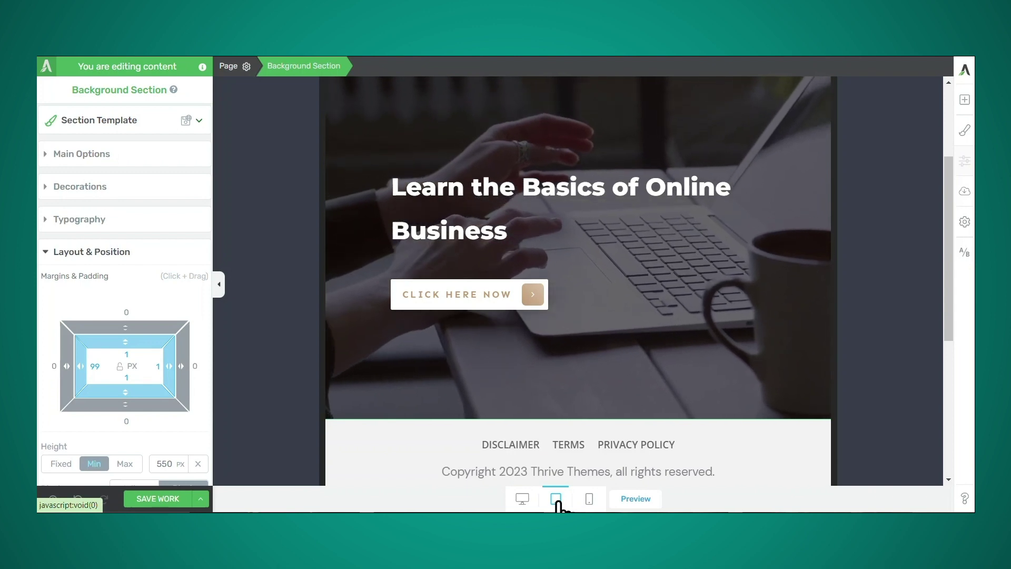
pyautogui.scroll(3, 564, 445)
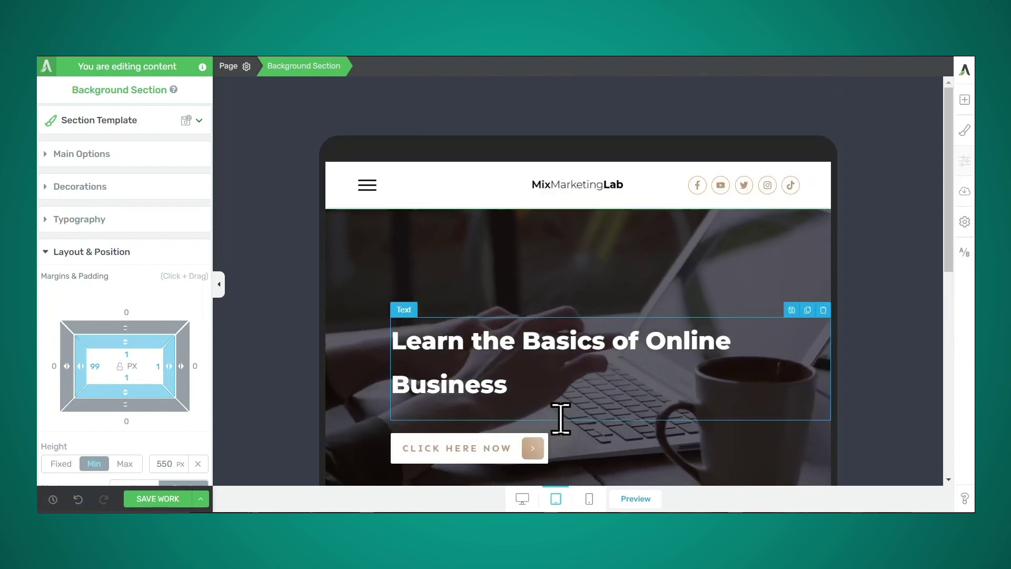
pyautogui.scroll(-3, 559, 416)
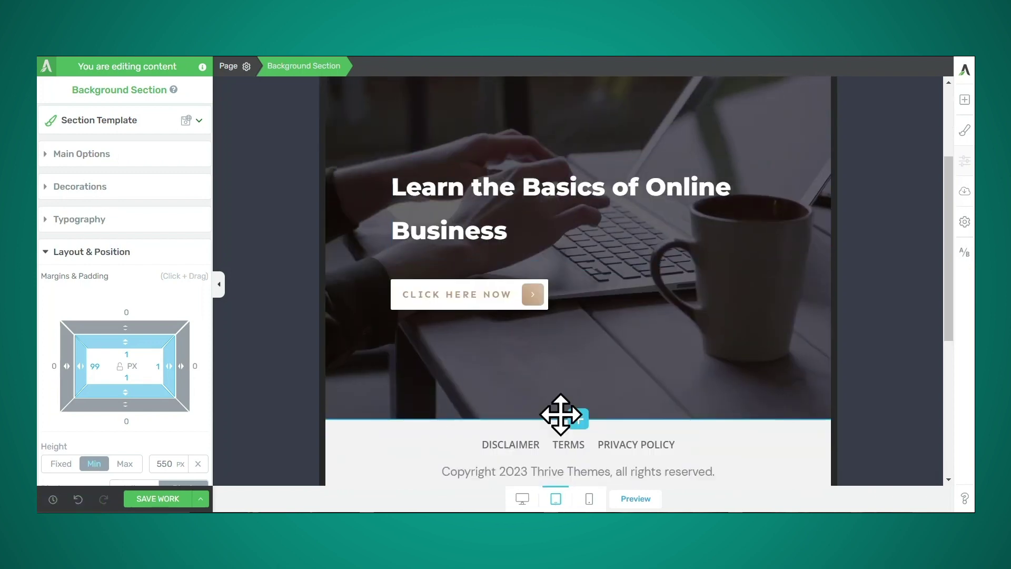
pyautogui.click(589, 500)
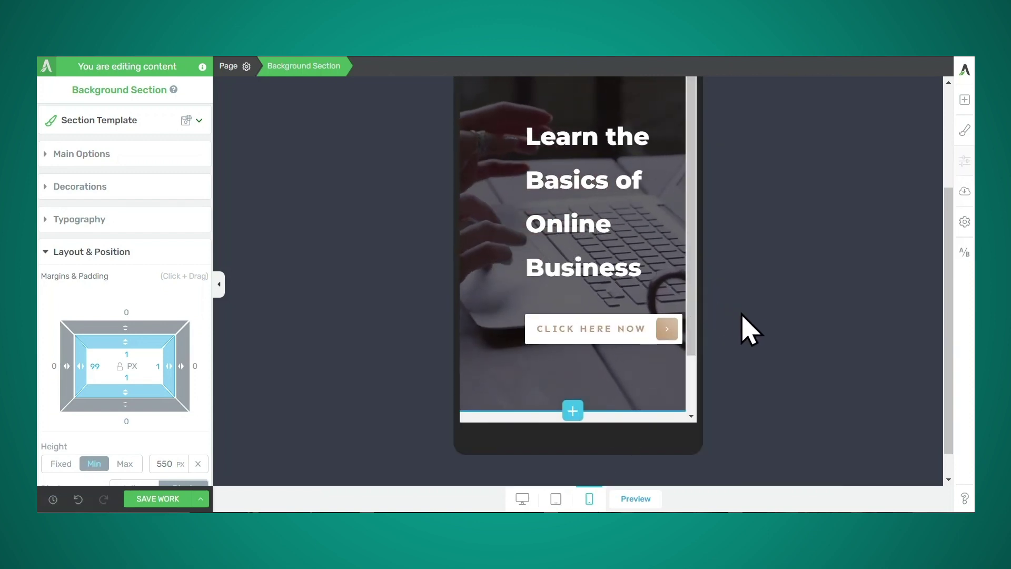
pyautogui.scroll(3, 758, 329)
pyautogui.scroll(-2, 769, 363)
pyautogui.hotkey('ctrl', 'z')
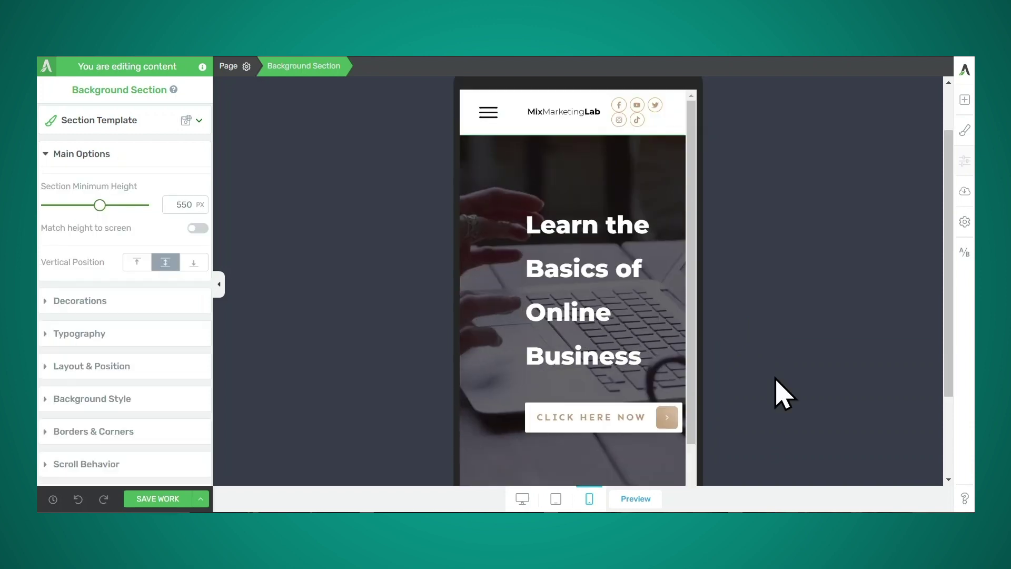
# On mobile, select the hero heading, then reduce the section's minimum height to 314 px.
pyautogui.click(599, 270)
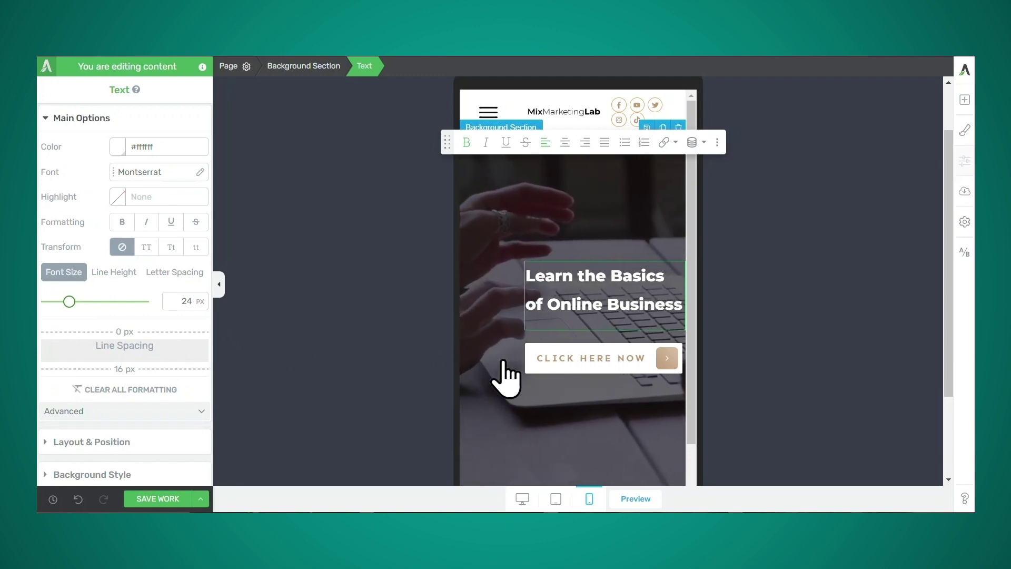
pyautogui.click(502, 212)
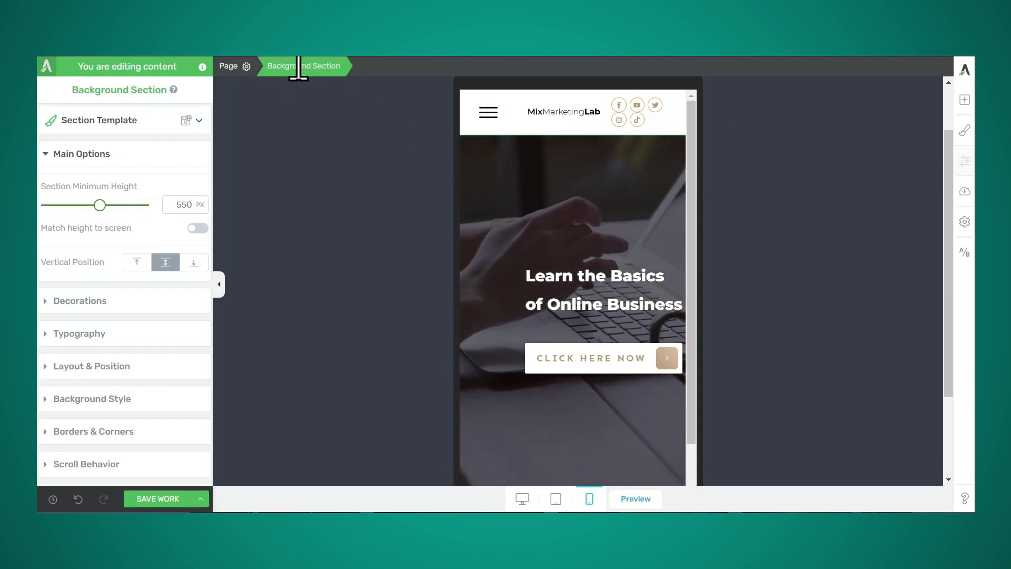
pyautogui.click(112, 371)
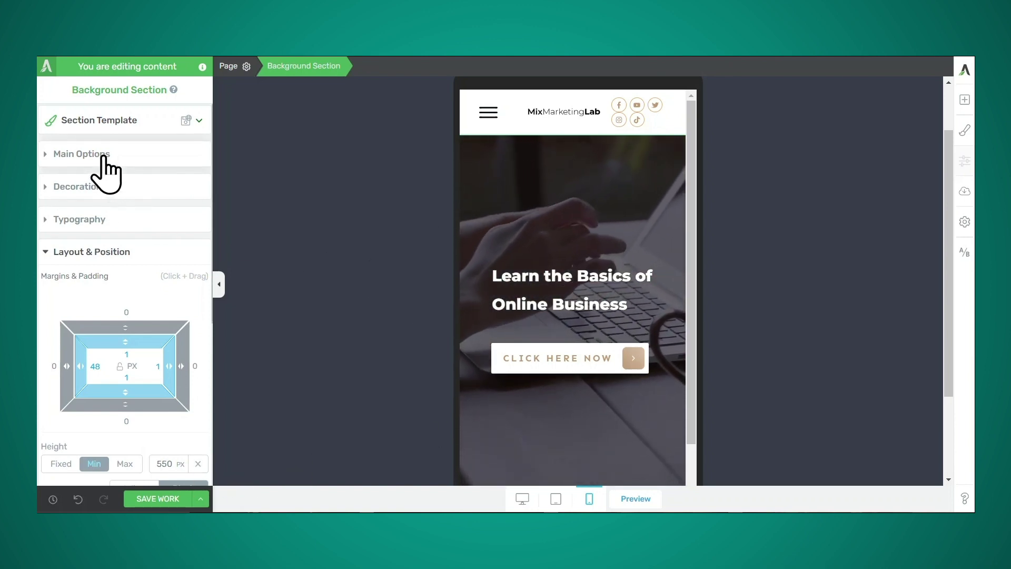
pyautogui.click(82, 153)
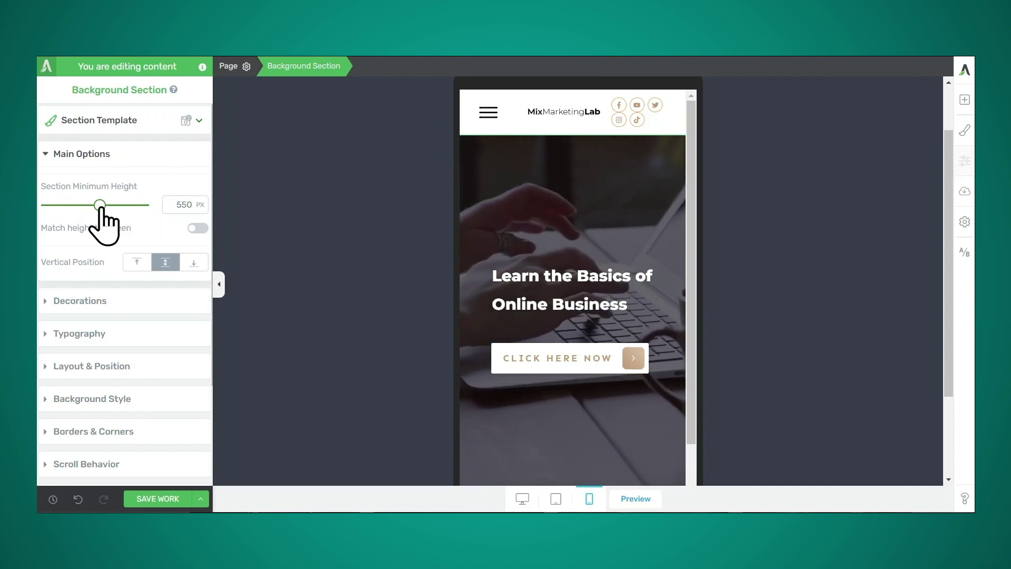
pyautogui.moveTo(100, 205); pyautogui.dragTo(77, 204)
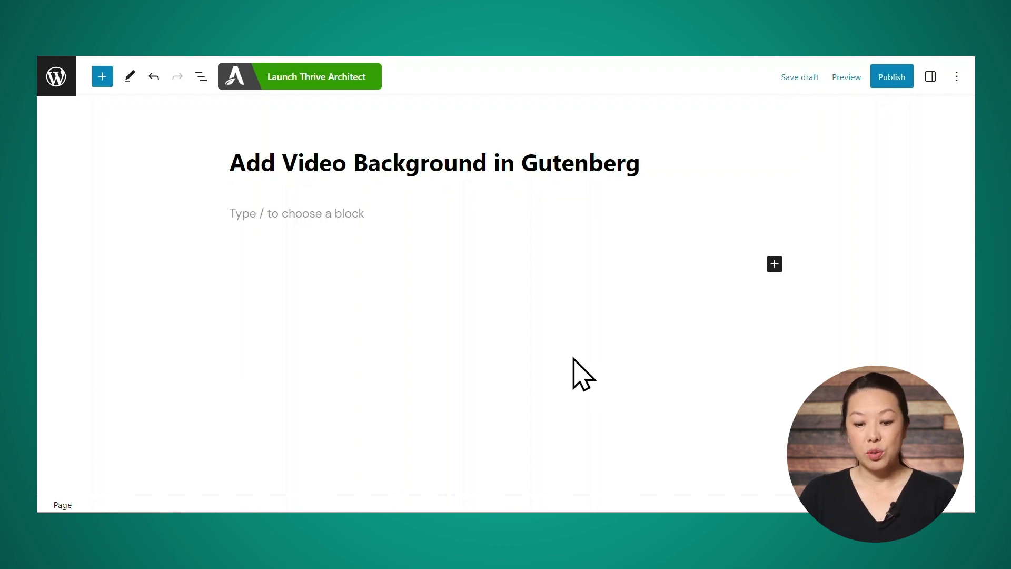
# Insert a Cover block into the page by searching 'cover' in the block inserter.
pyautogui.click(102, 76)
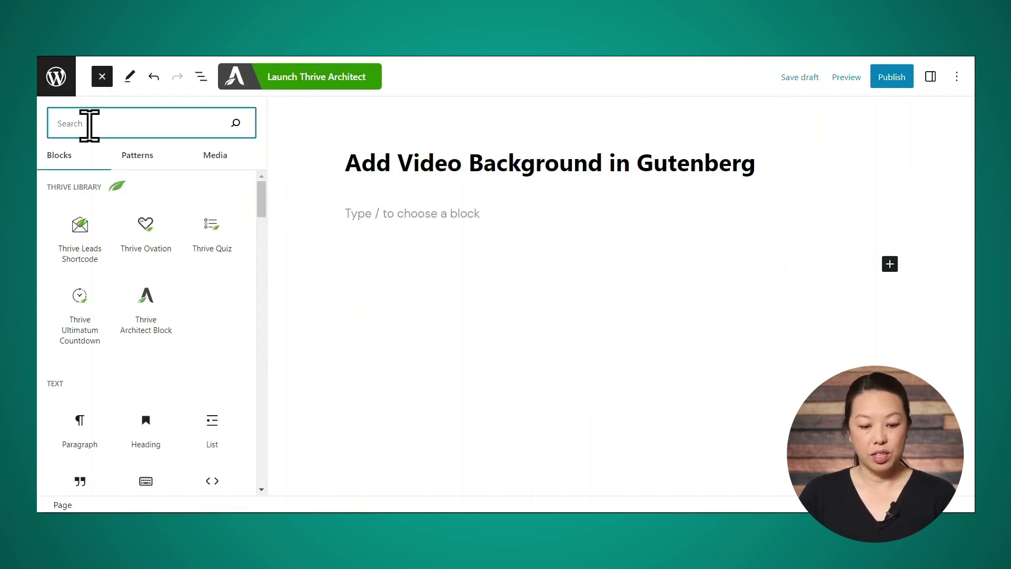
pyautogui.write('cover')
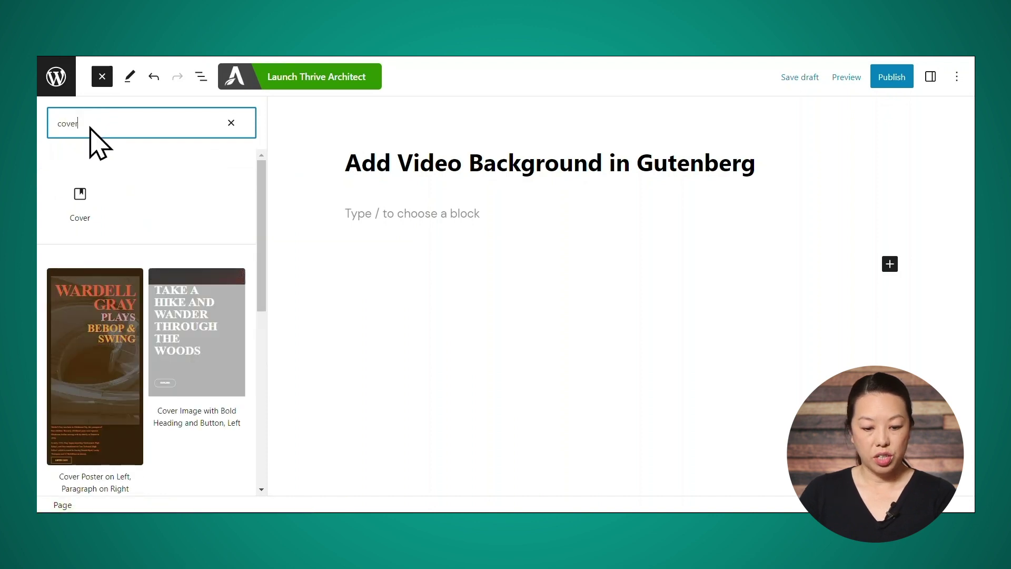
pyautogui.click(77, 227)
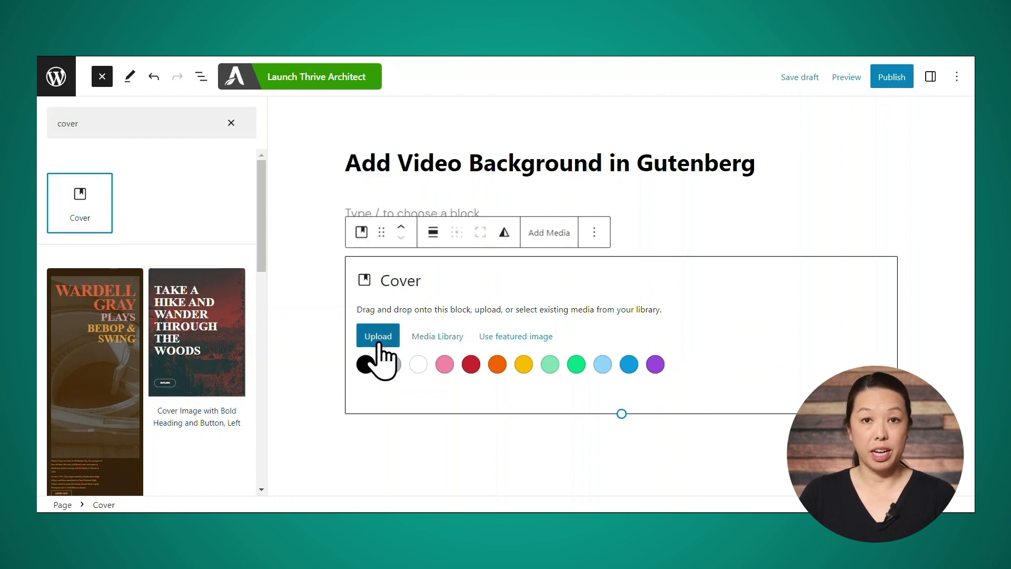
pyautogui.click(456, 340)
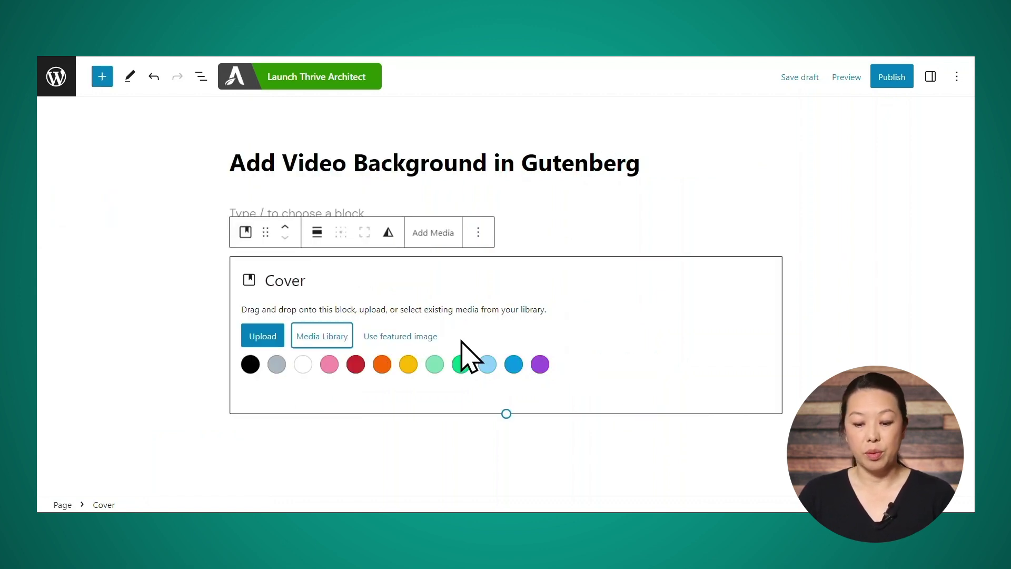
# Set the uploaded MP4 from the Media Library as the Cover block's background video.
pyautogui.click(345, 340)
pyautogui.click(139, 250)
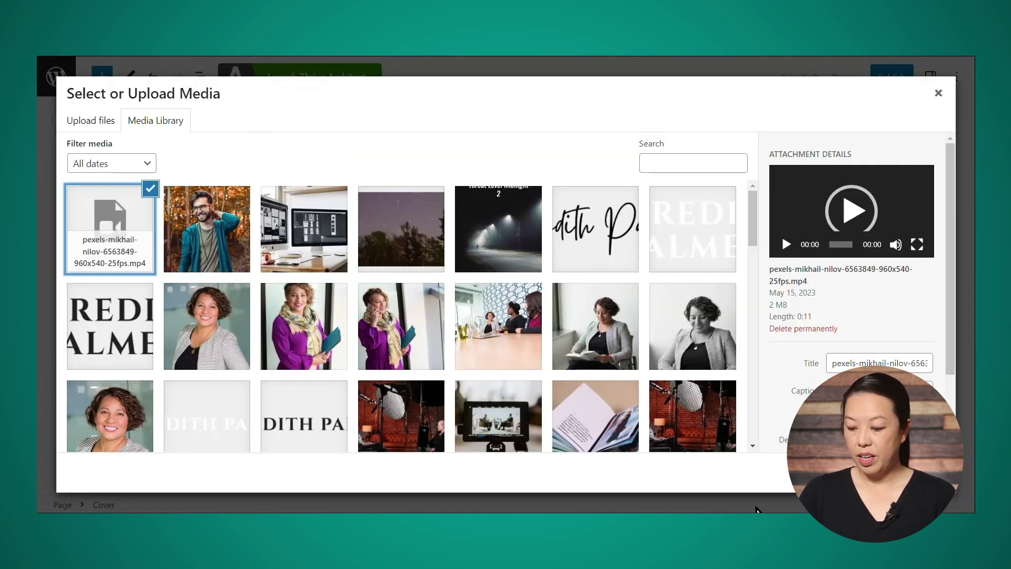
pyautogui.click(929, 472)
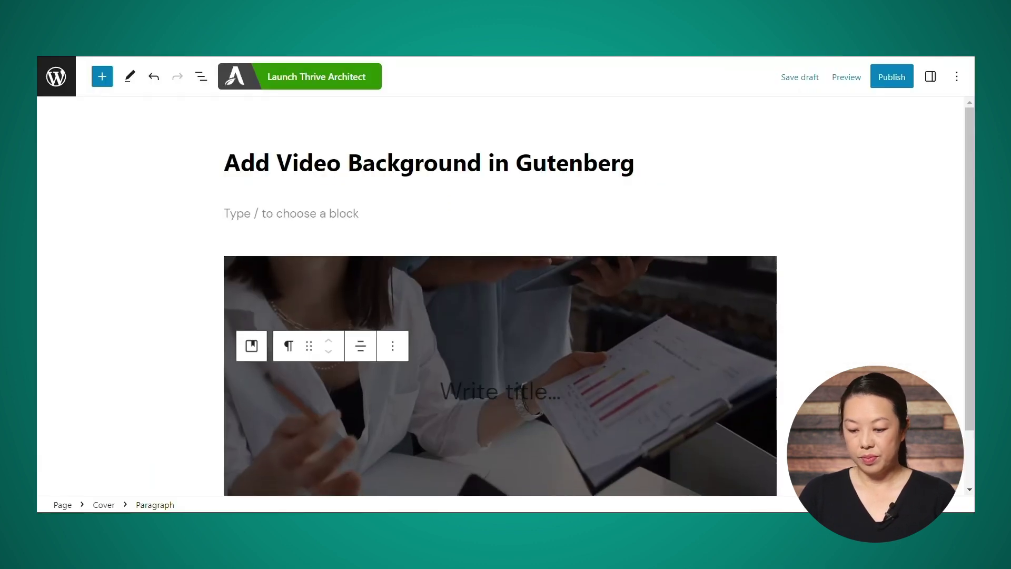
pyautogui.scroll(-1, 772, 425)
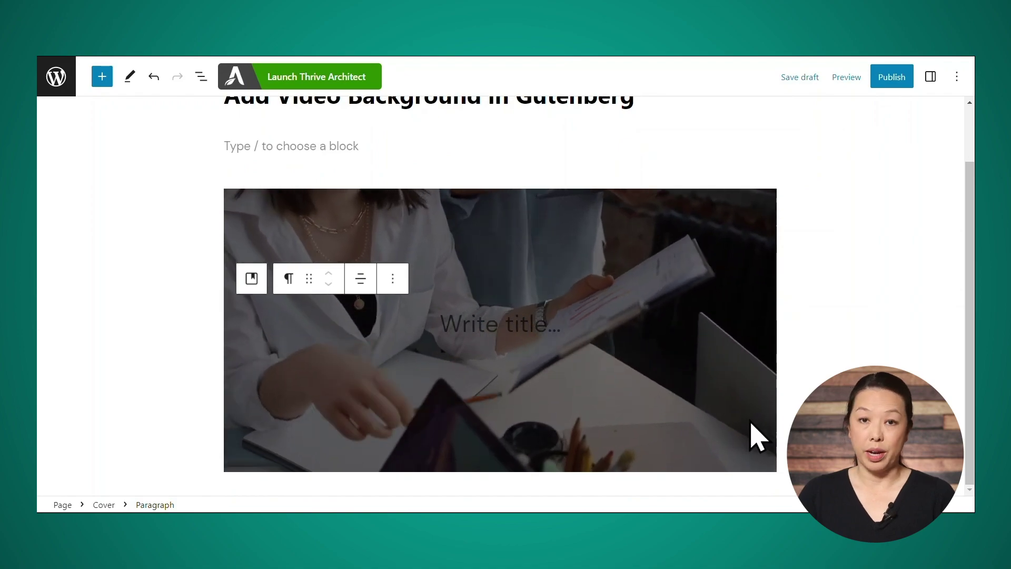